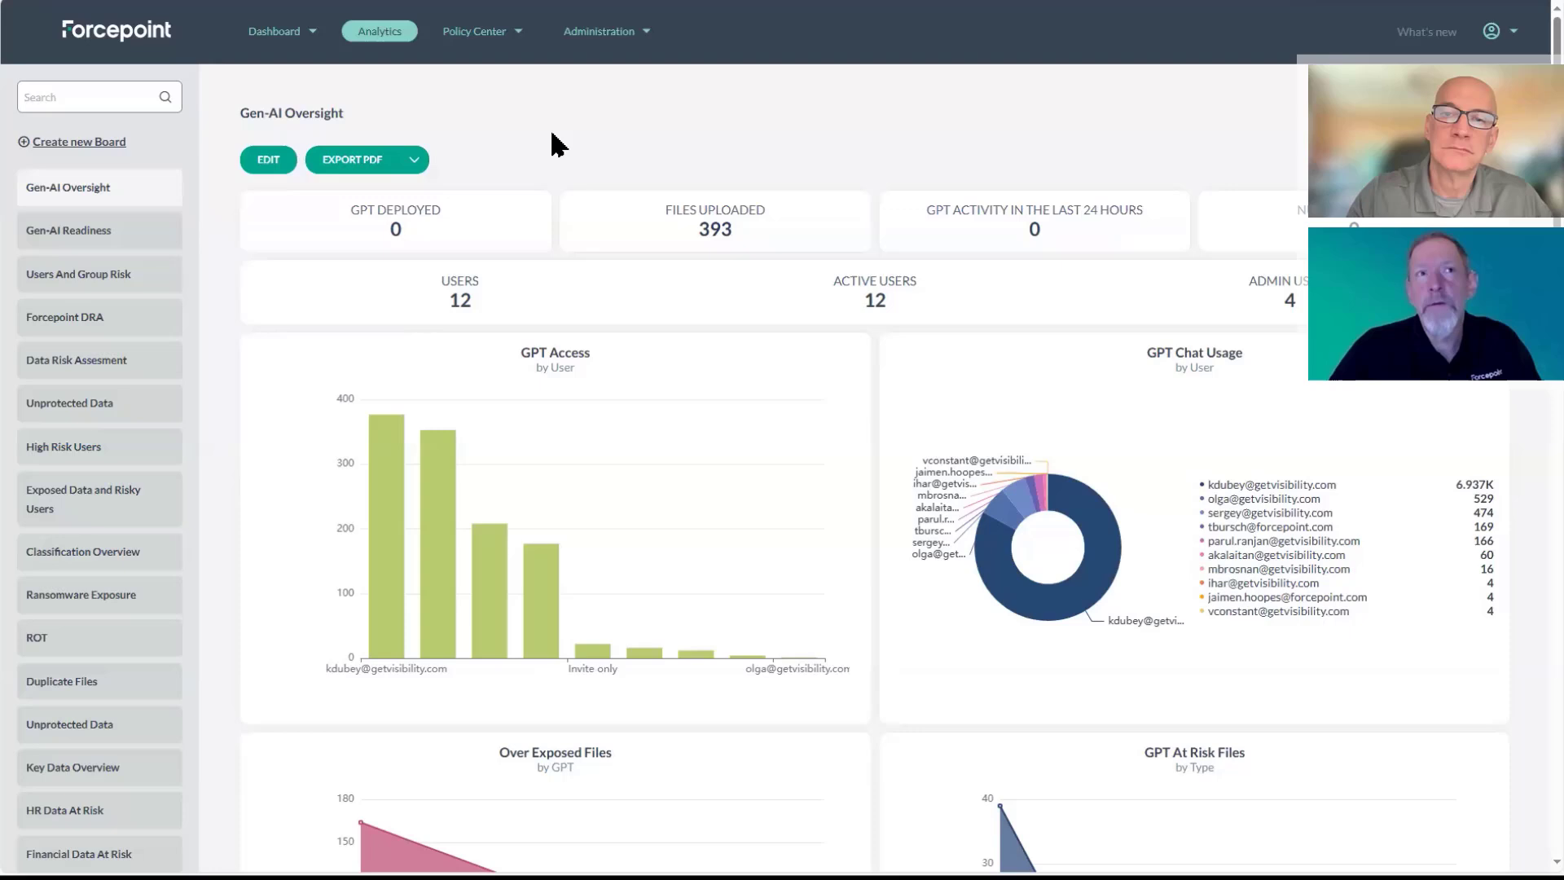
# - Go from the Gen-AI Oversight dashboard to Administration > Data Sources in the top navigation
pyautogui.click(613, 34)
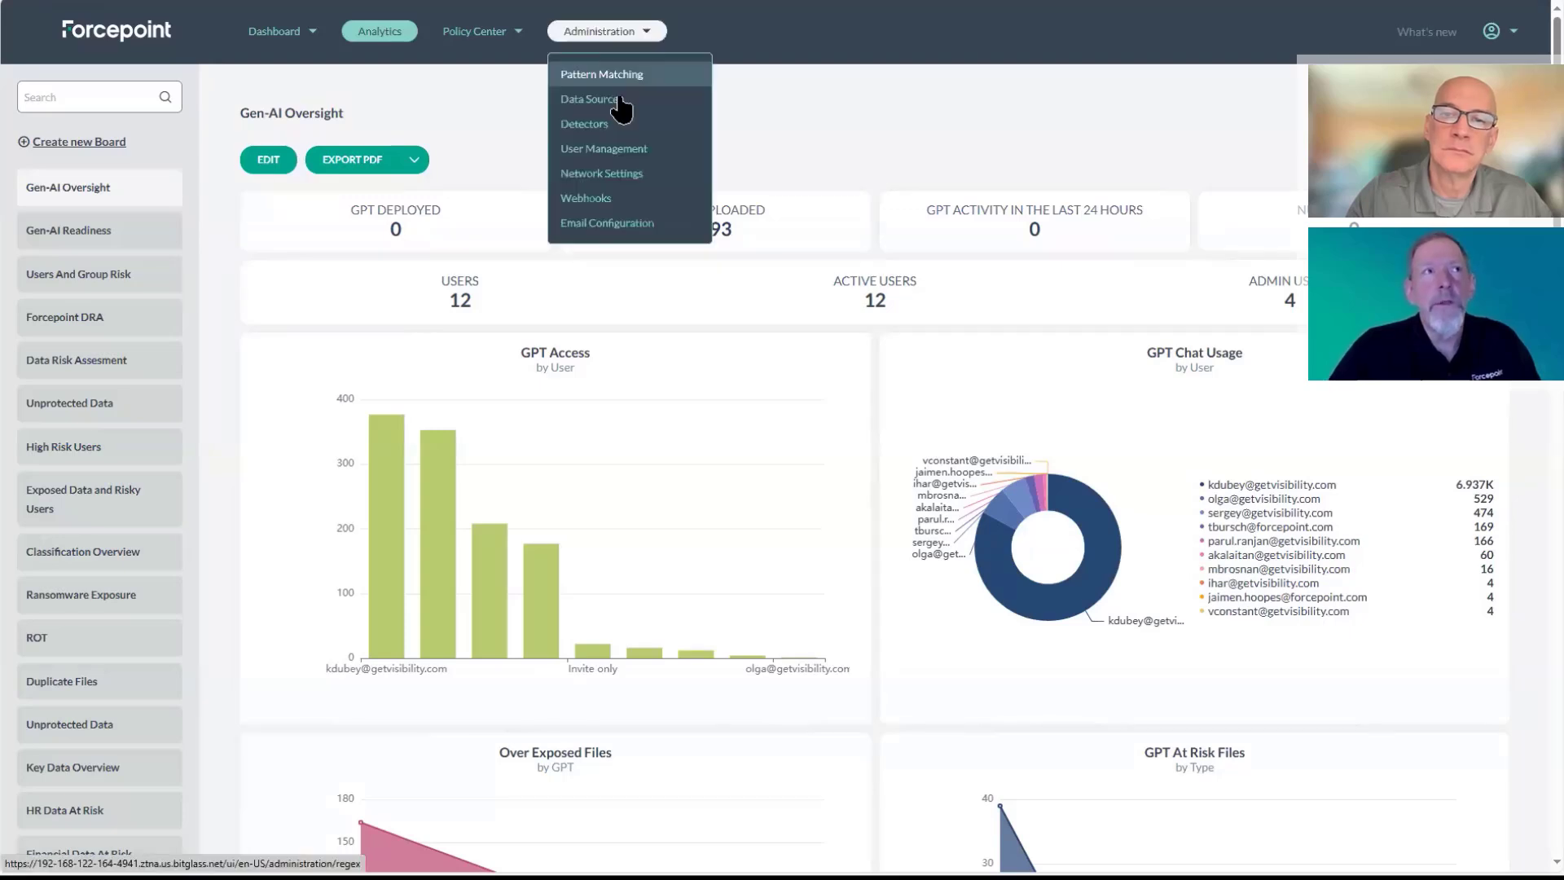
# - List the Chat GPT connection scans and open the row actions for ChatGPT Combined (4.723K files)
pyautogui.click(621, 106)
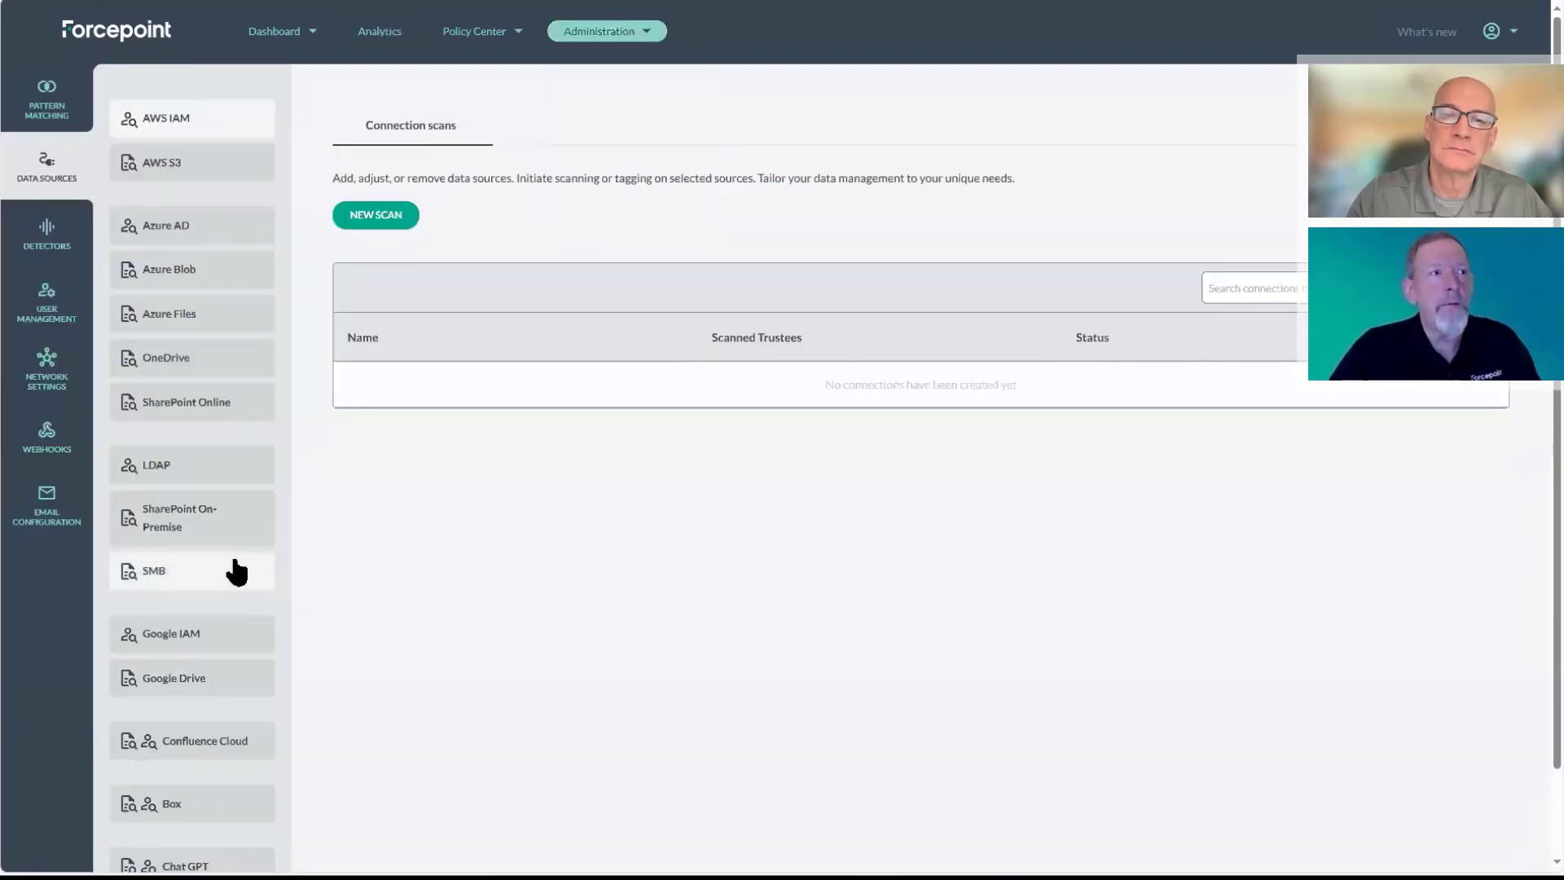
pyautogui.scroll(-2, 192, 782)
pyautogui.click(192, 778)
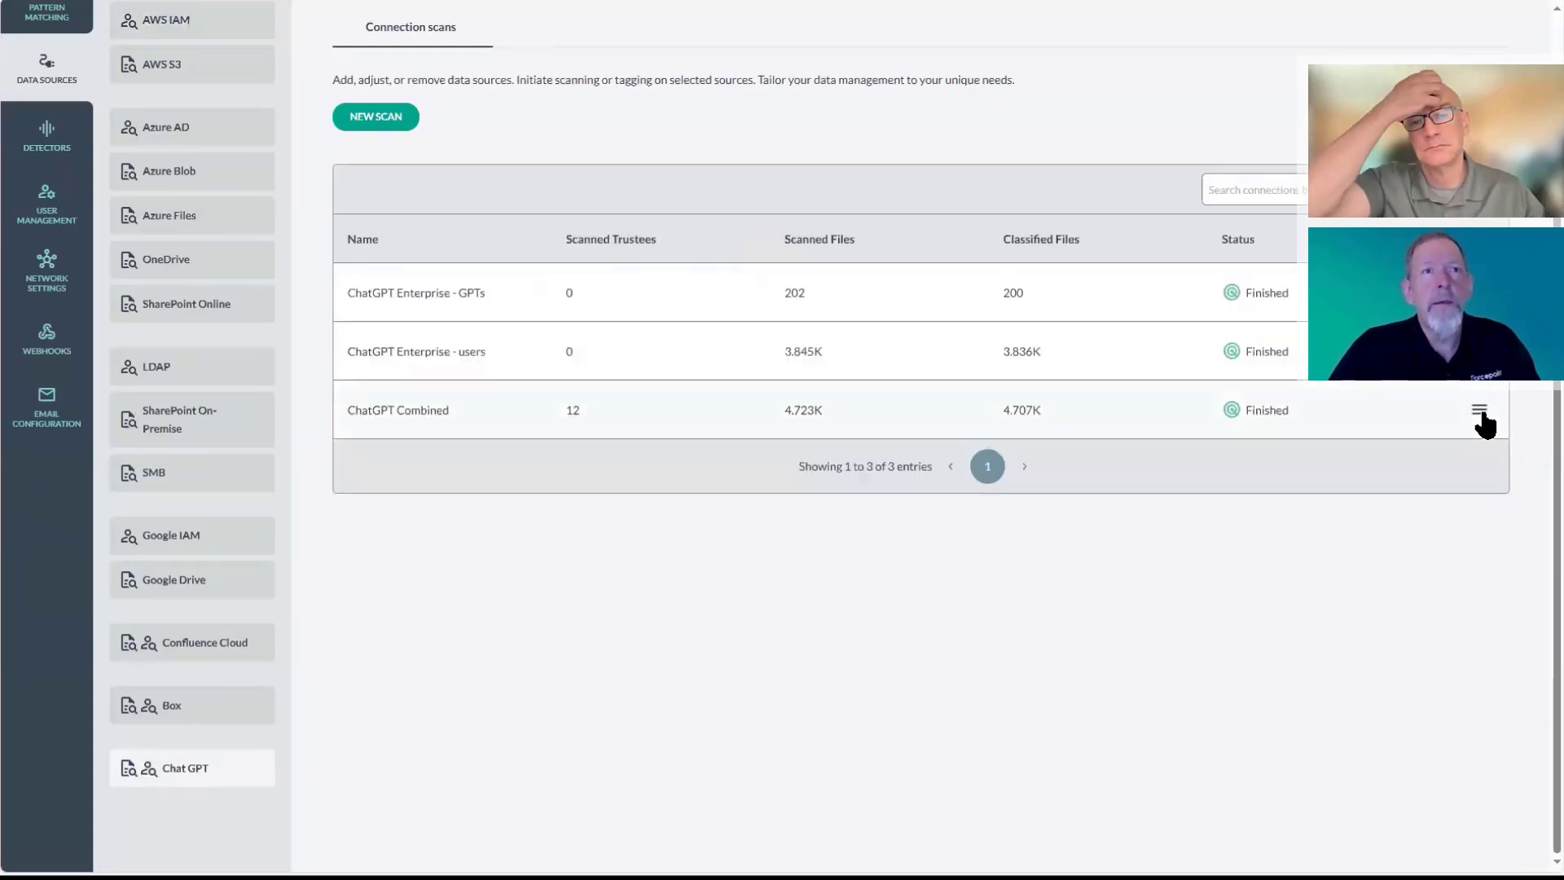
pyautogui.click(1480, 410)
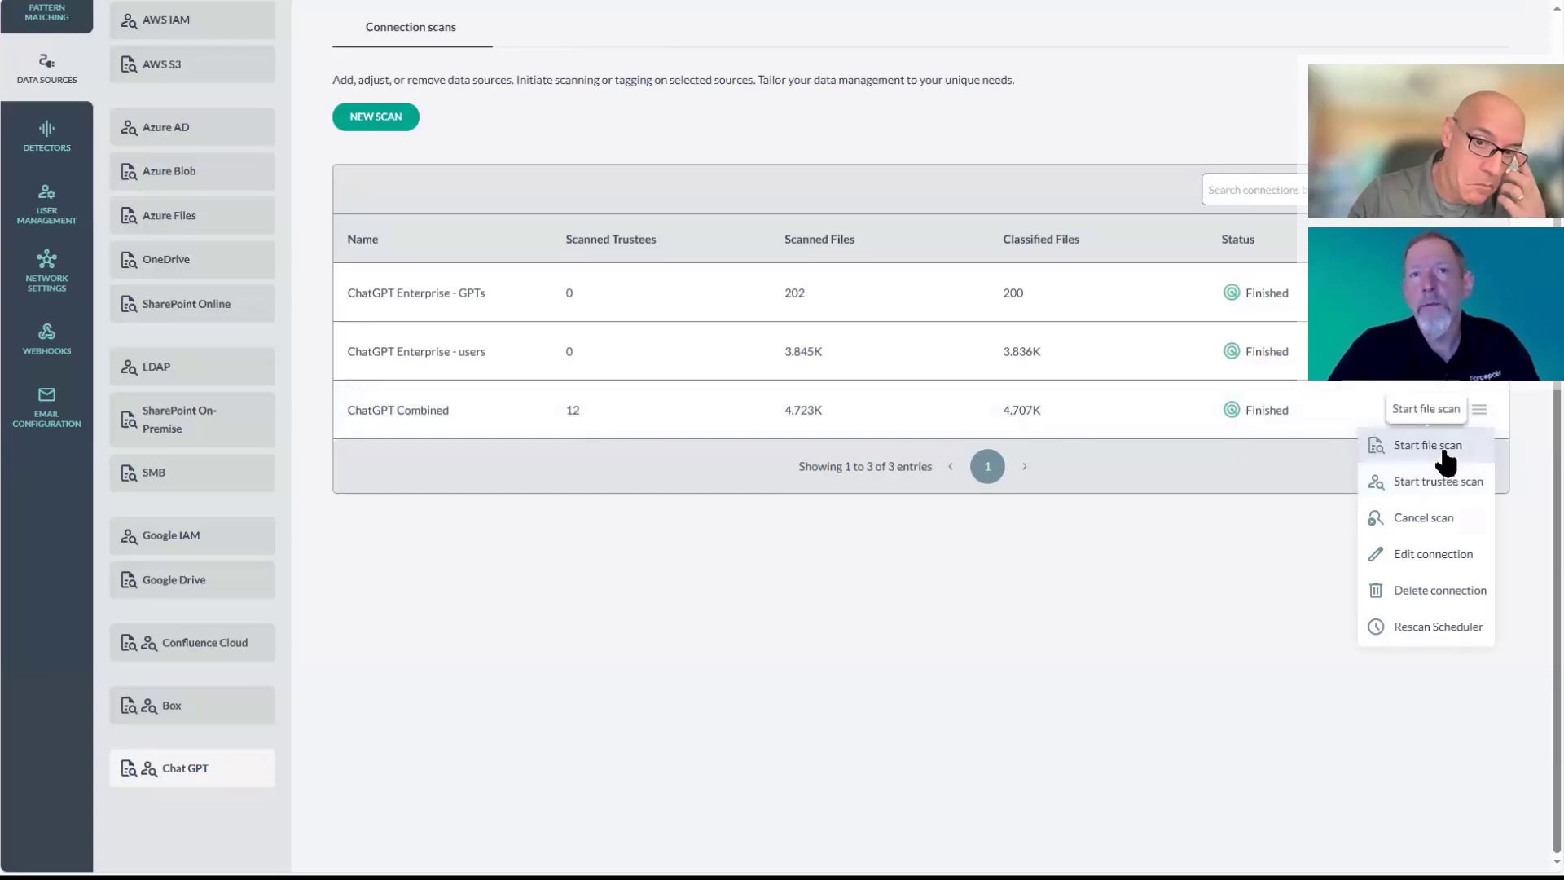
# - Review the ChatGPT Combined Edit connection dialog, cancel without saving, and return to the page top
pyautogui.click(1456, 555)
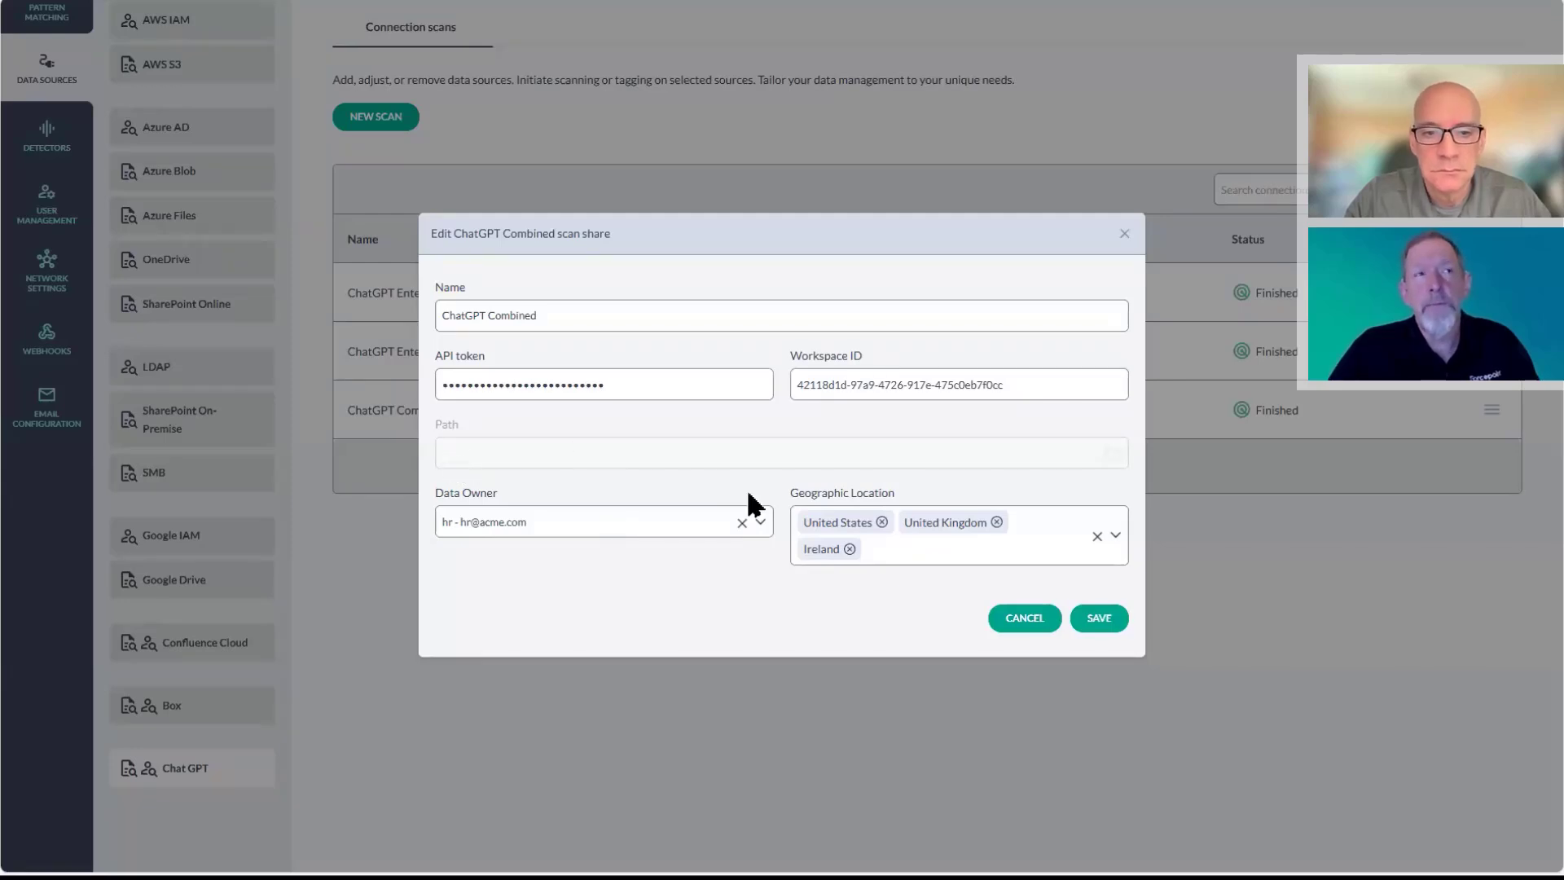
pyautogui.click(1023, 618)
pyautogui.scroll(1, 437, 301)
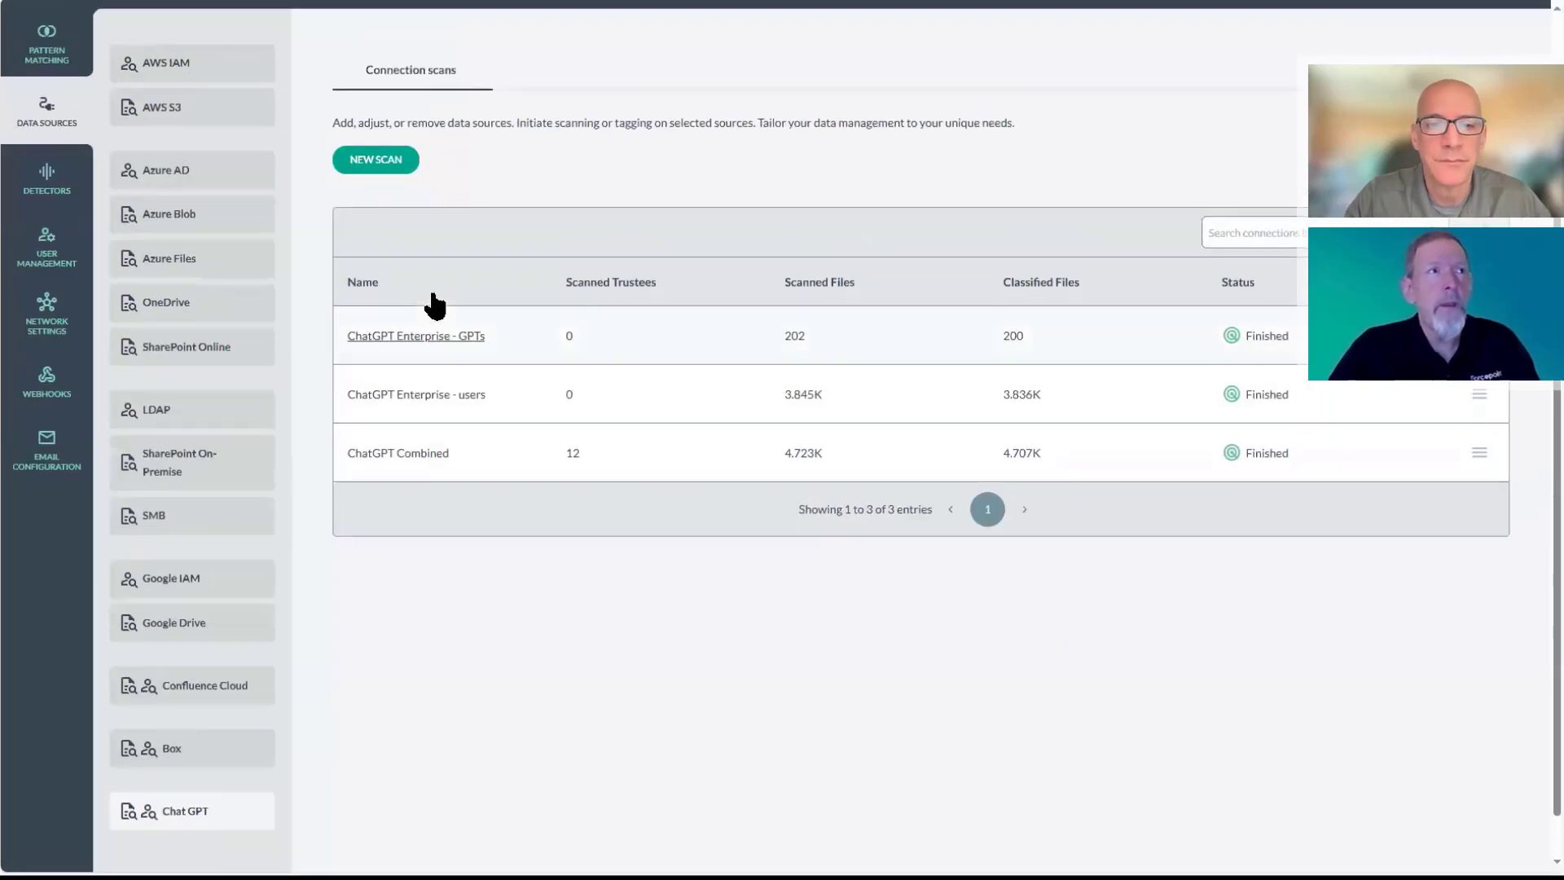
pyautogui.scroll(1, 434, 306)
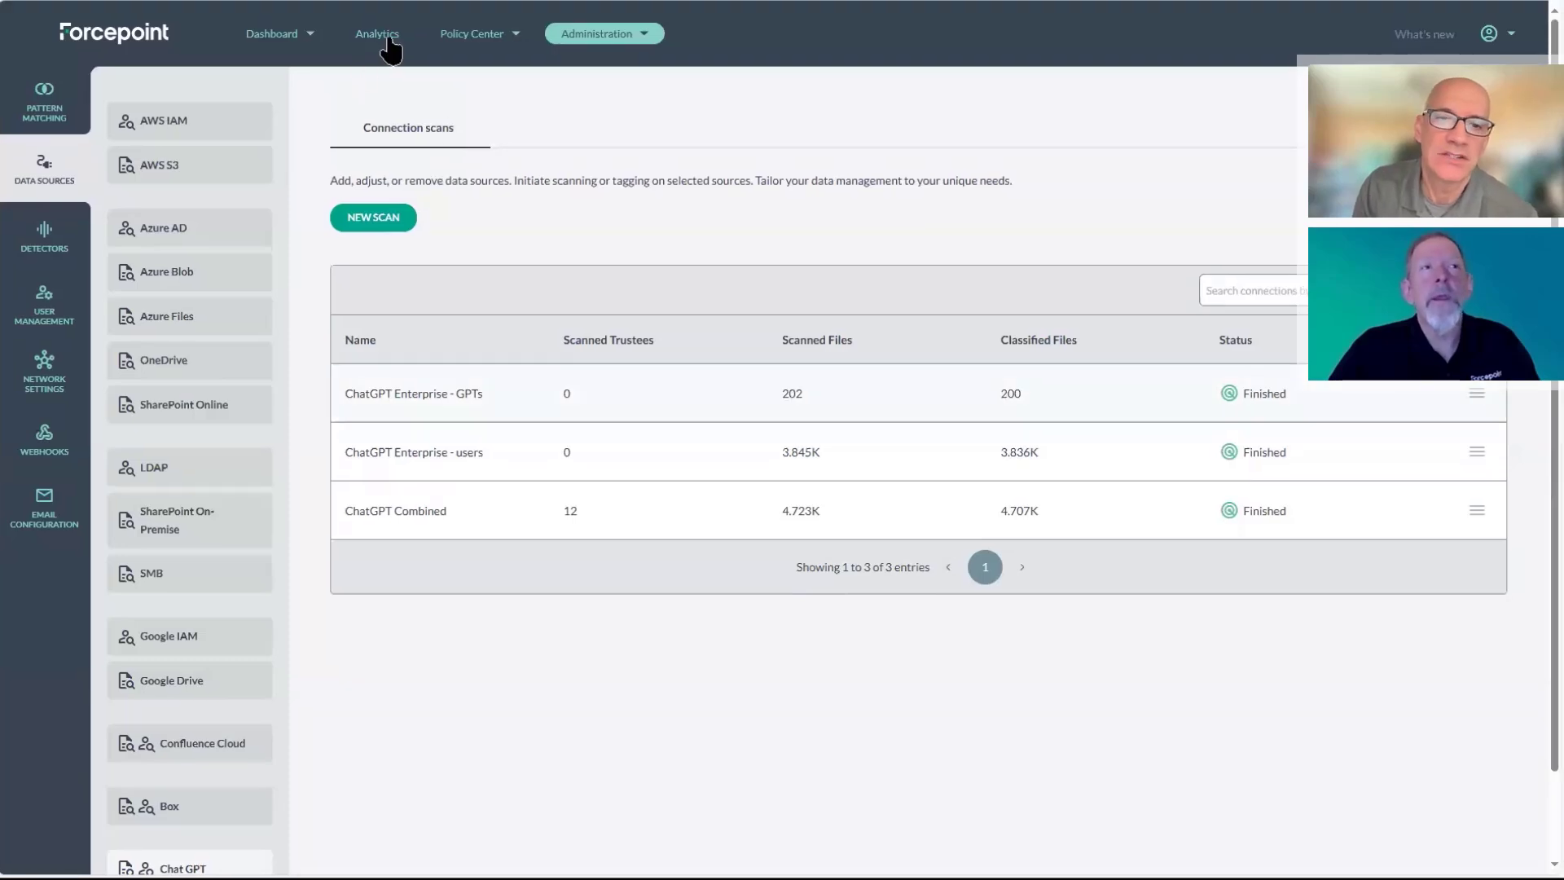
# - Open Dashboard > Enterprise Search and set the Source filter to CHAT_GPT
pyautogui.moveTo(287, 35)
pyautogui.click(295, 102)
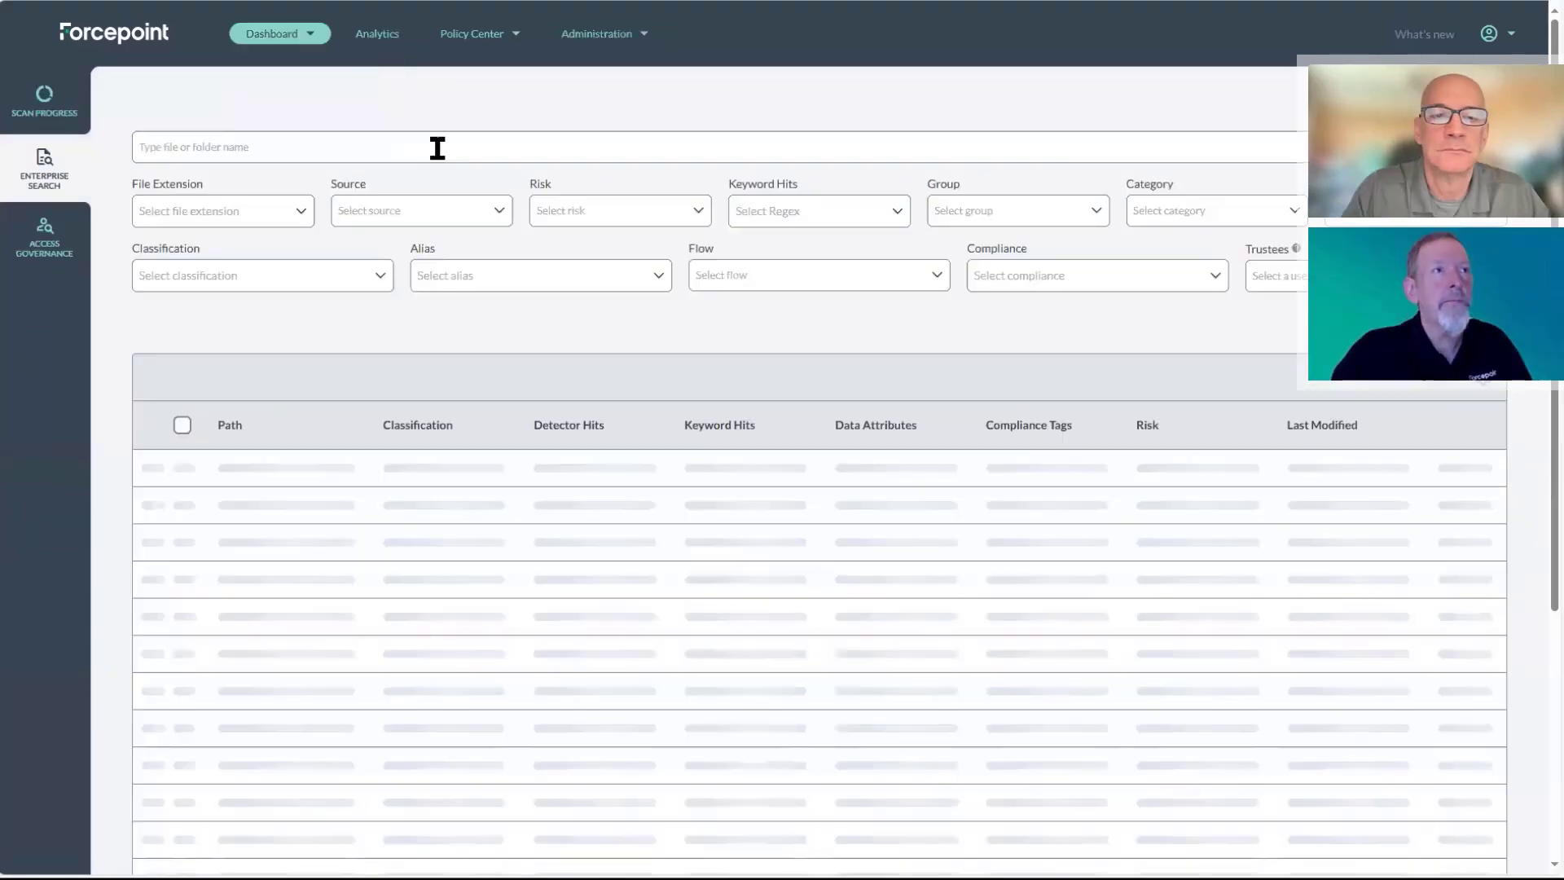
pyautogui.click(495, 207)
pyautogui.click(383, 242)
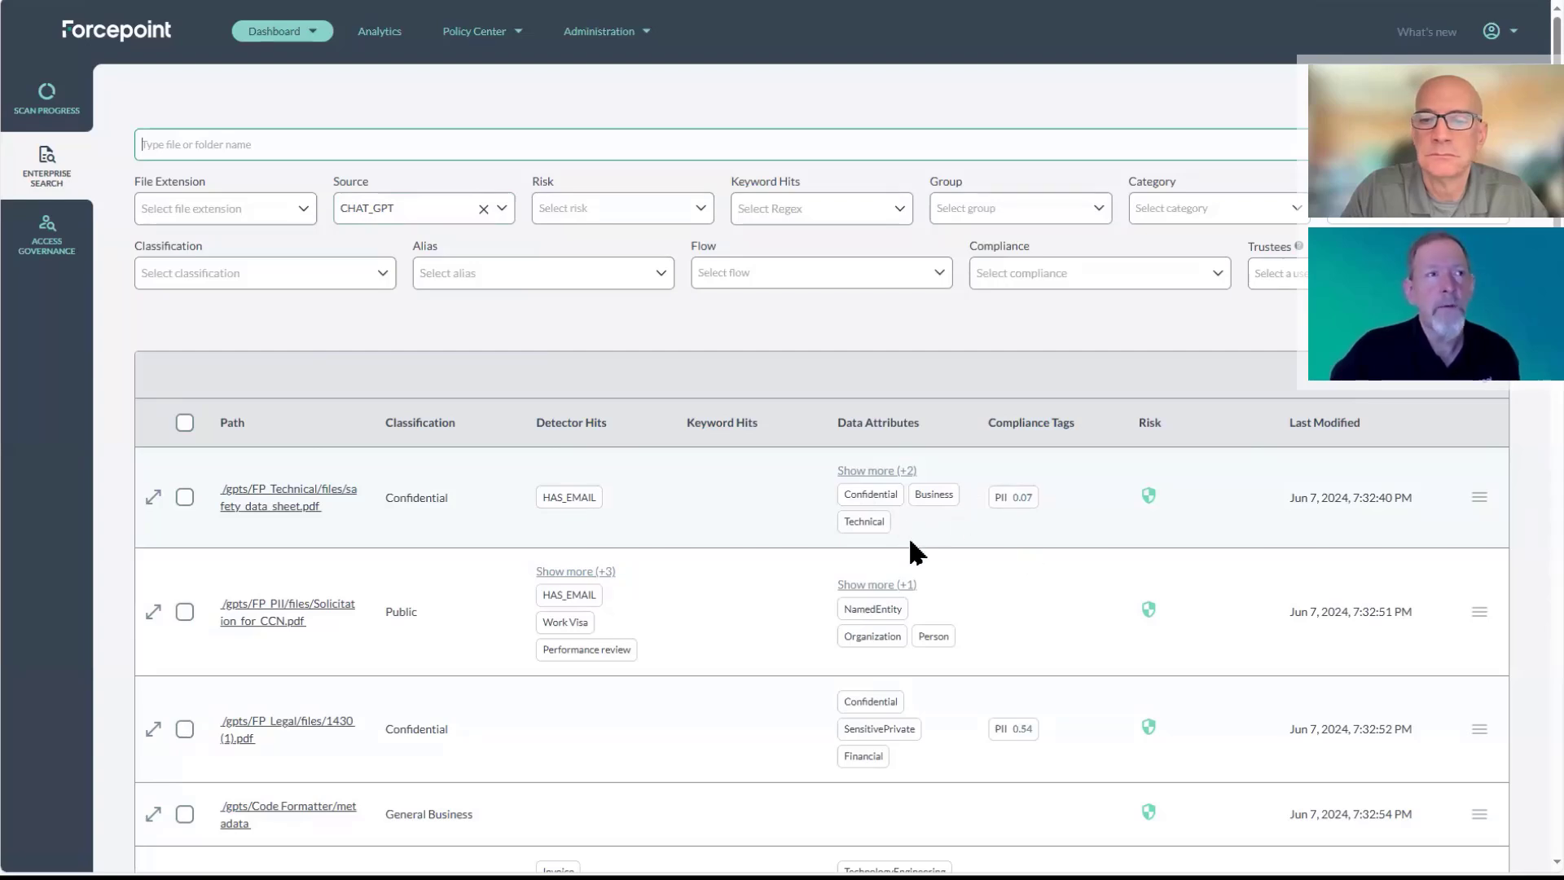
pyautogui.scroll(-1, 683, 570)
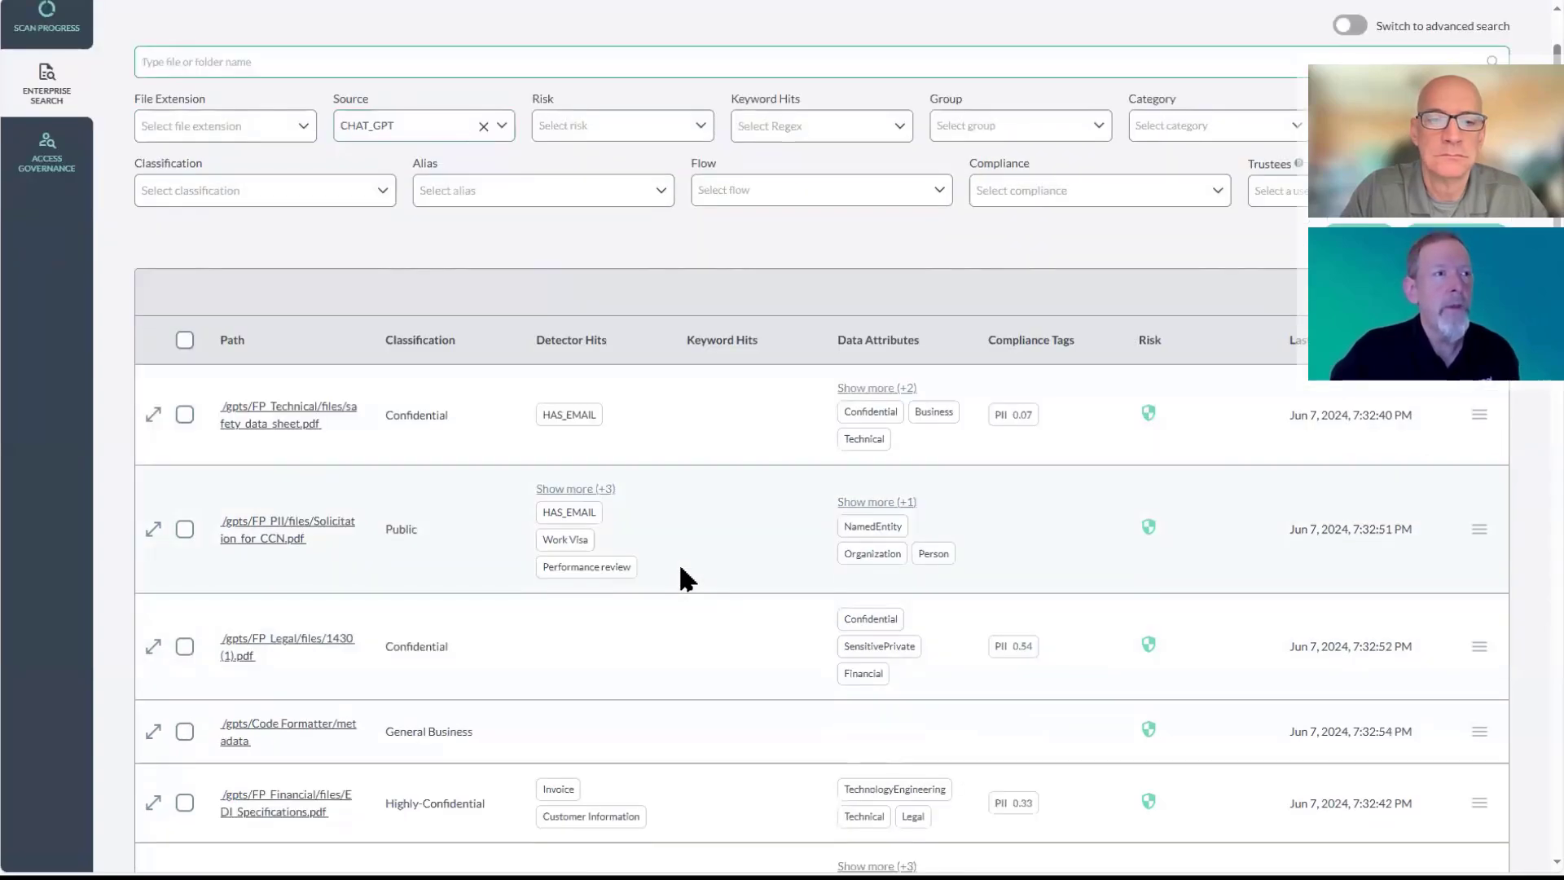
pyautogui.scroll(1, 681, 568)
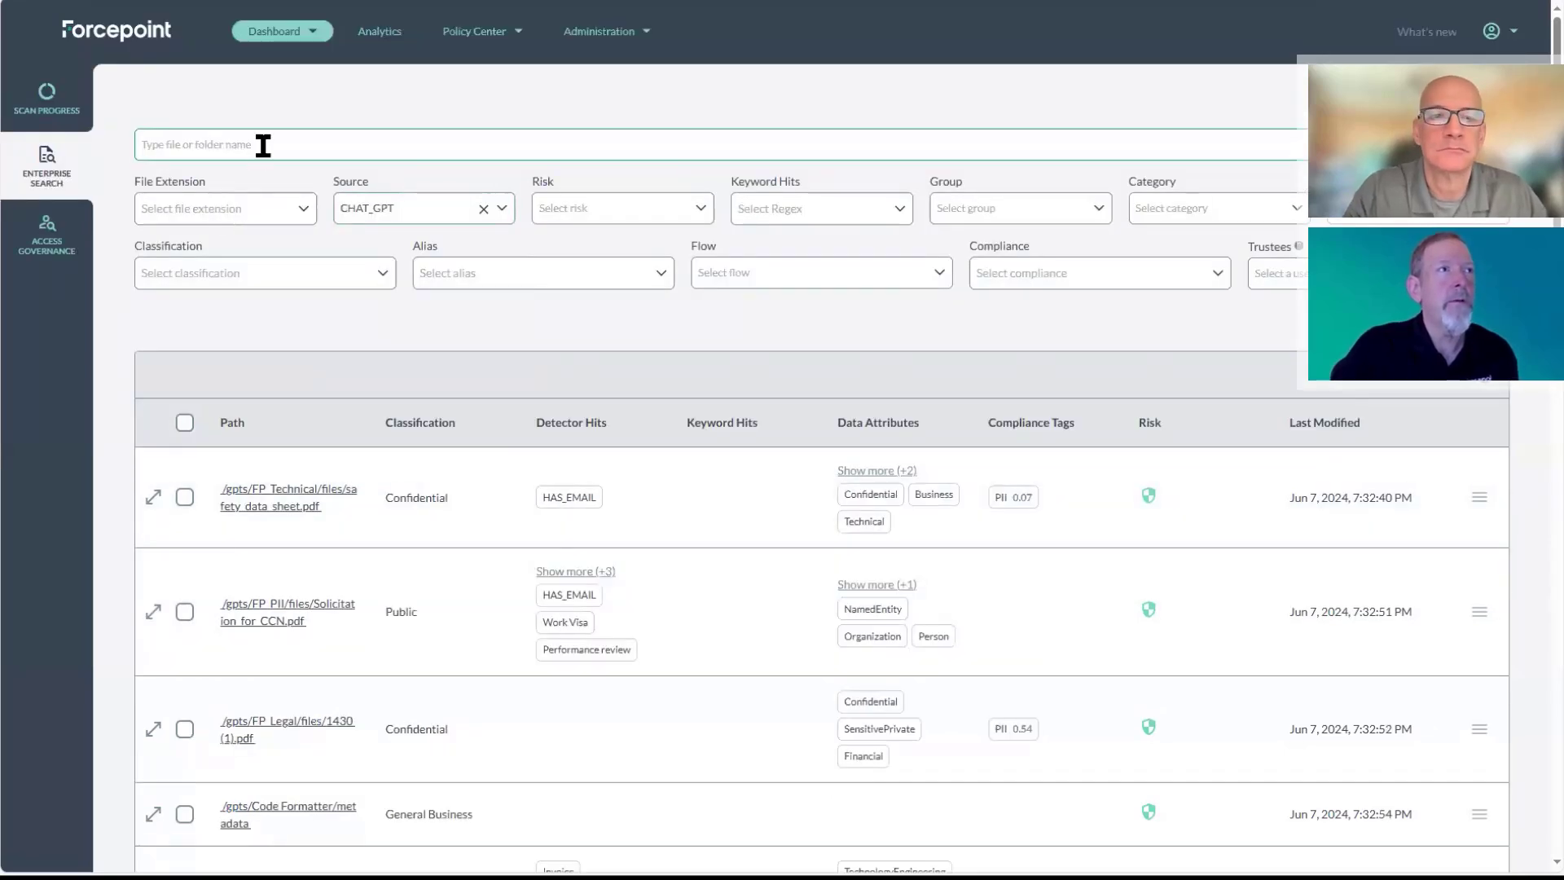
# - Search file or folder names for '/users/tb' and browse the 169 matching chat entries
pyautogui.write('/')
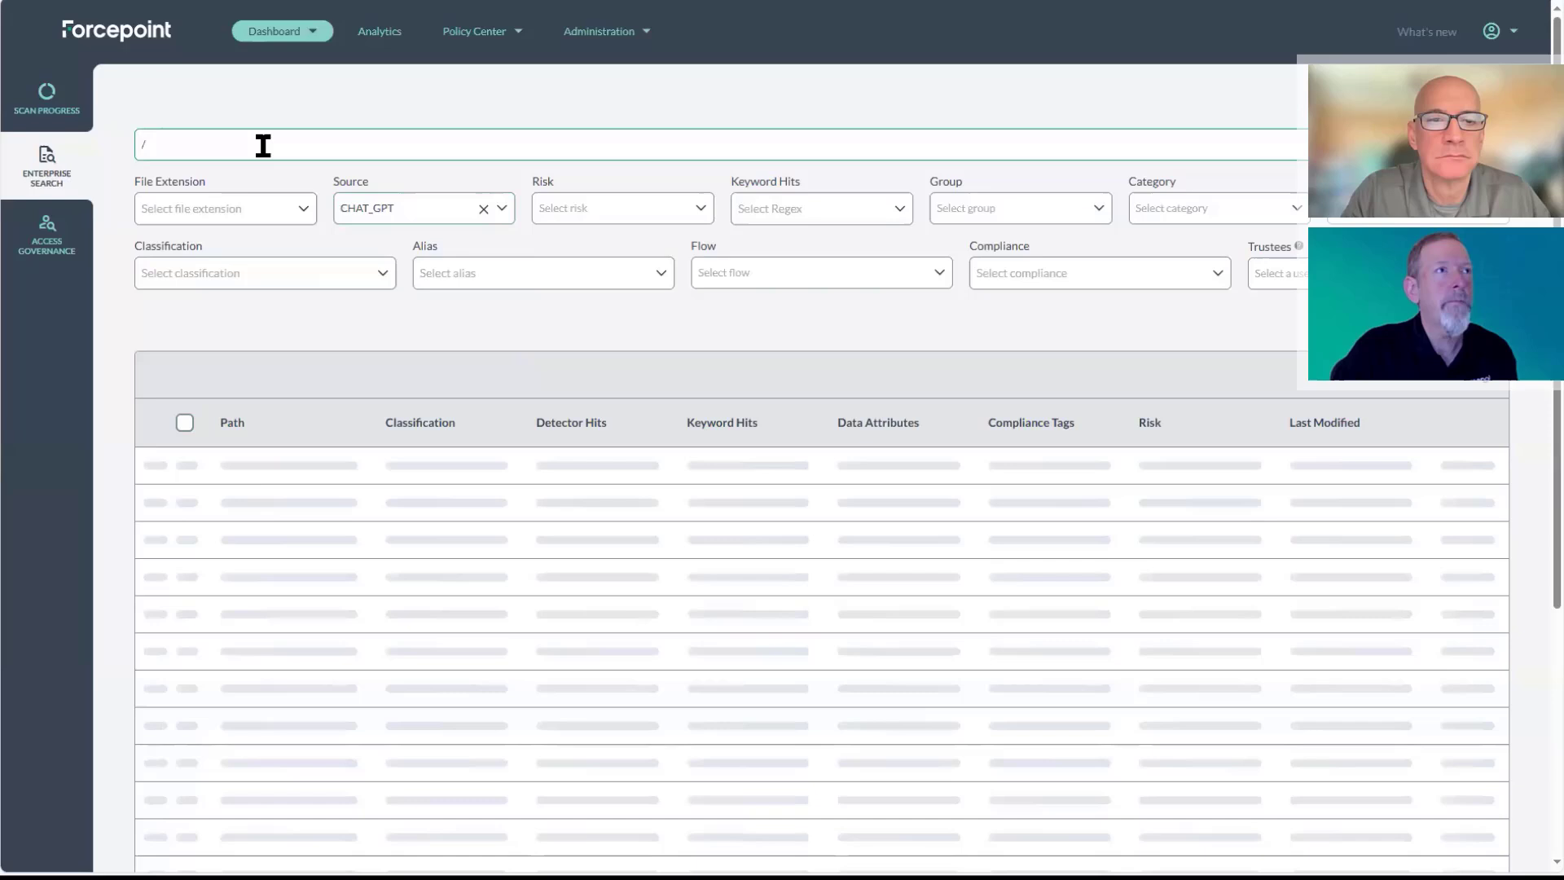
pyautogui.write('u')
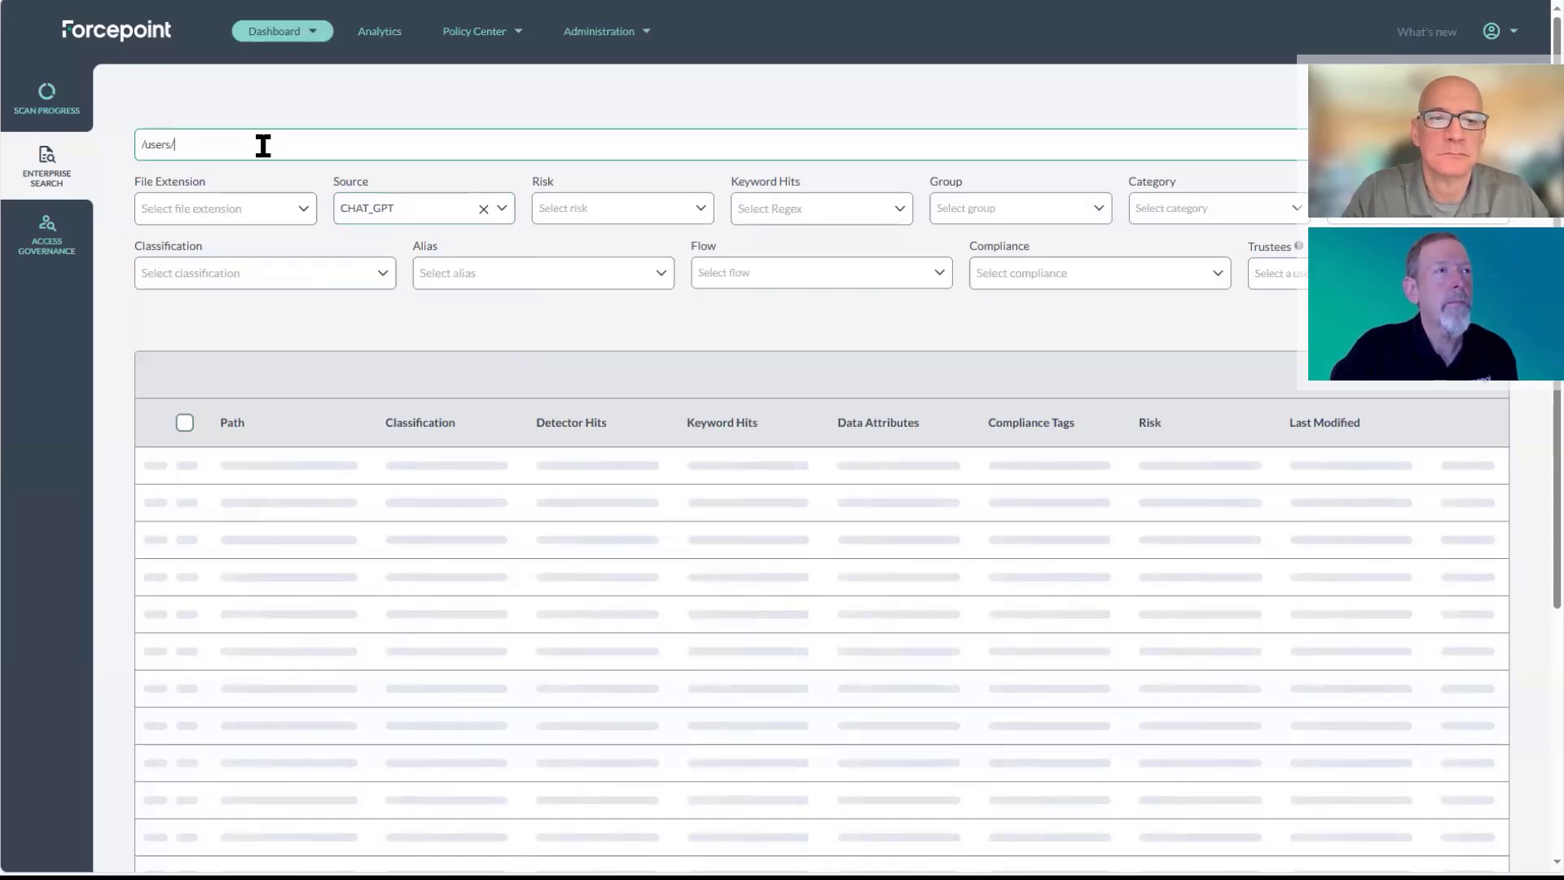
pyautogui.write('sers/tb')
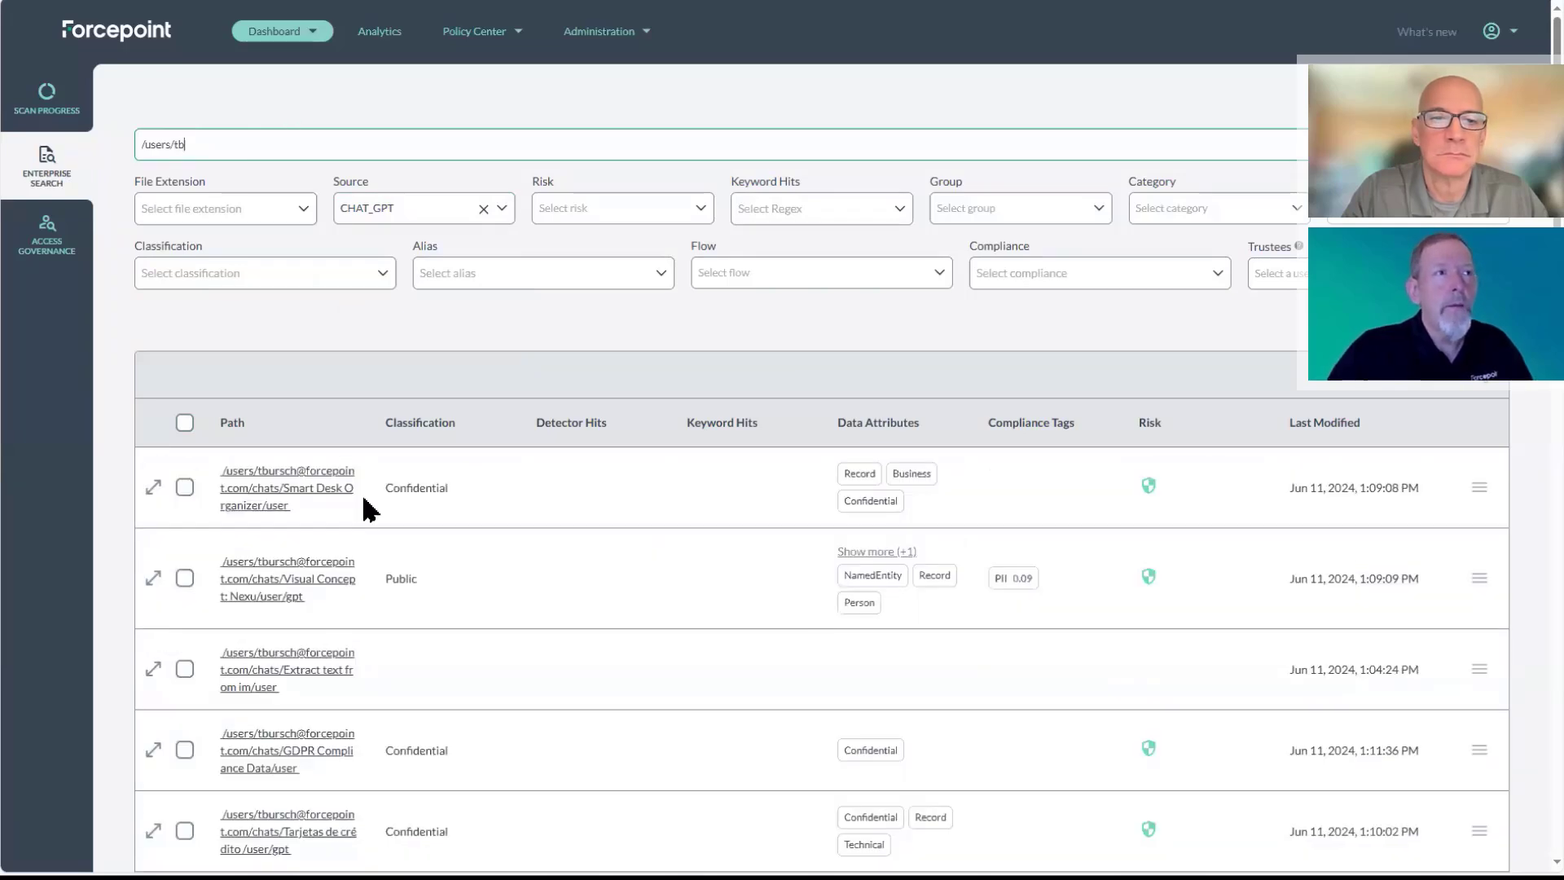
pyautogui.scroll(-2, 365, 505)
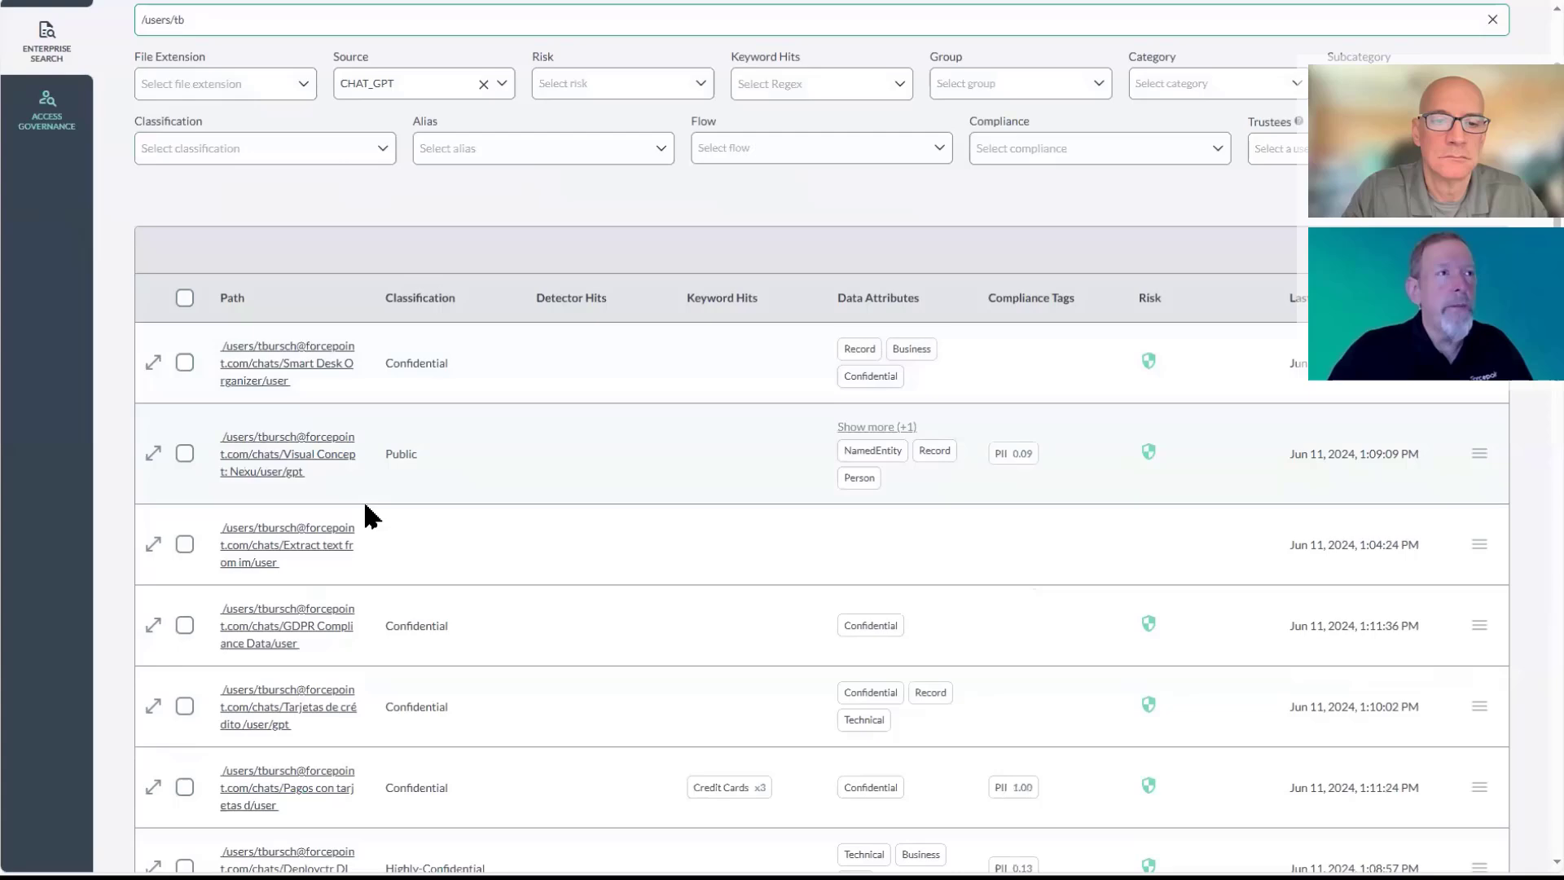
pyautogui.scroll(-3, 365, 505)
pyautogui.scroll(-3, 365, 505)
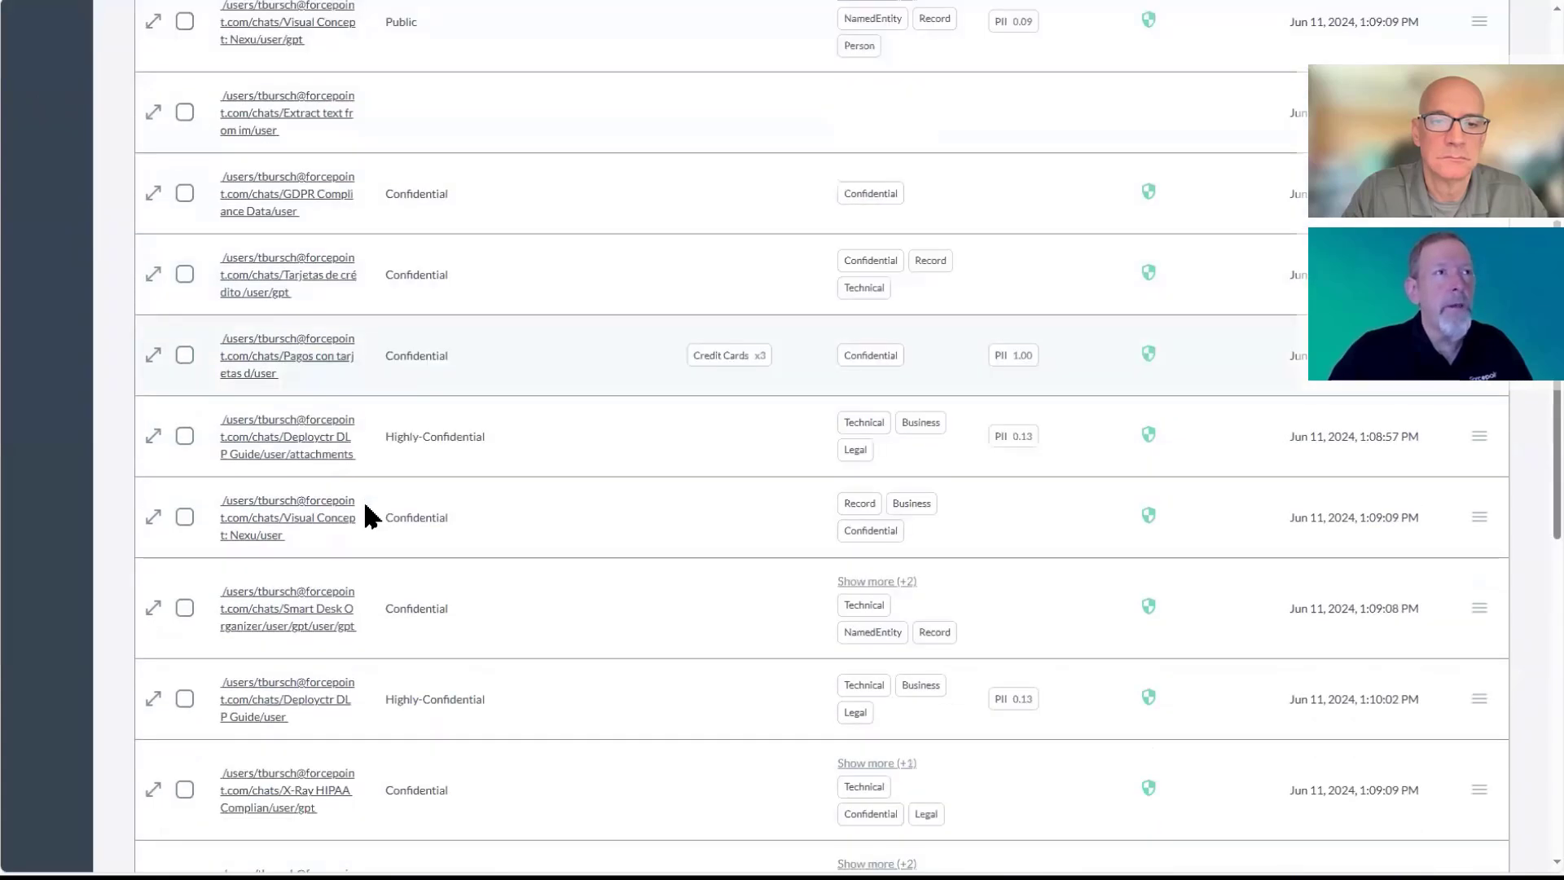
pyautogui.scroll(-1, 418, 356)
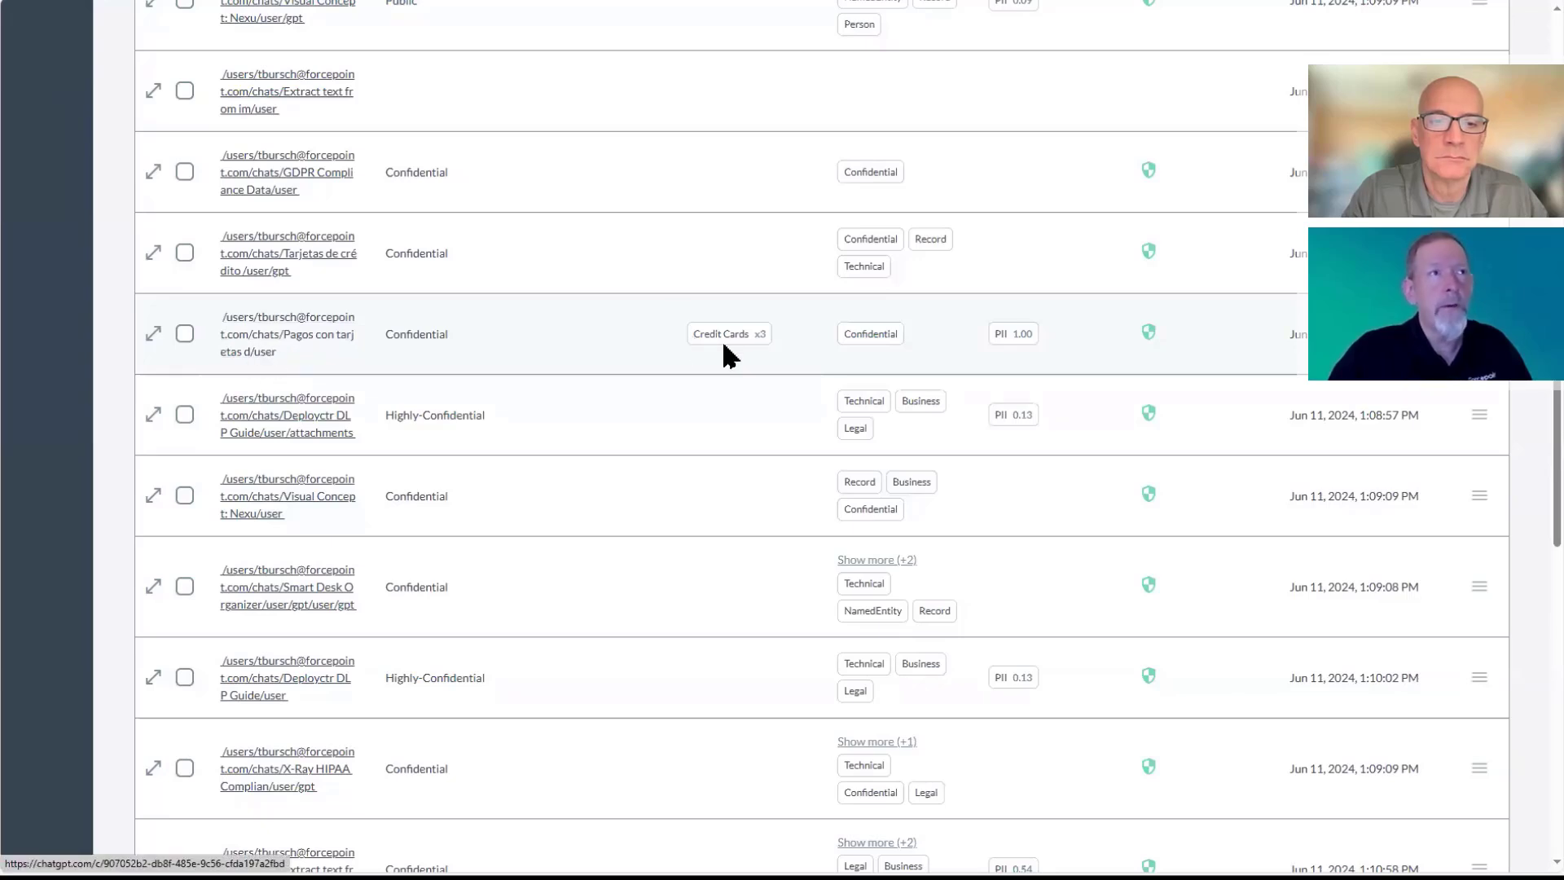
pyautogui.scroll(-5, 433, 316)
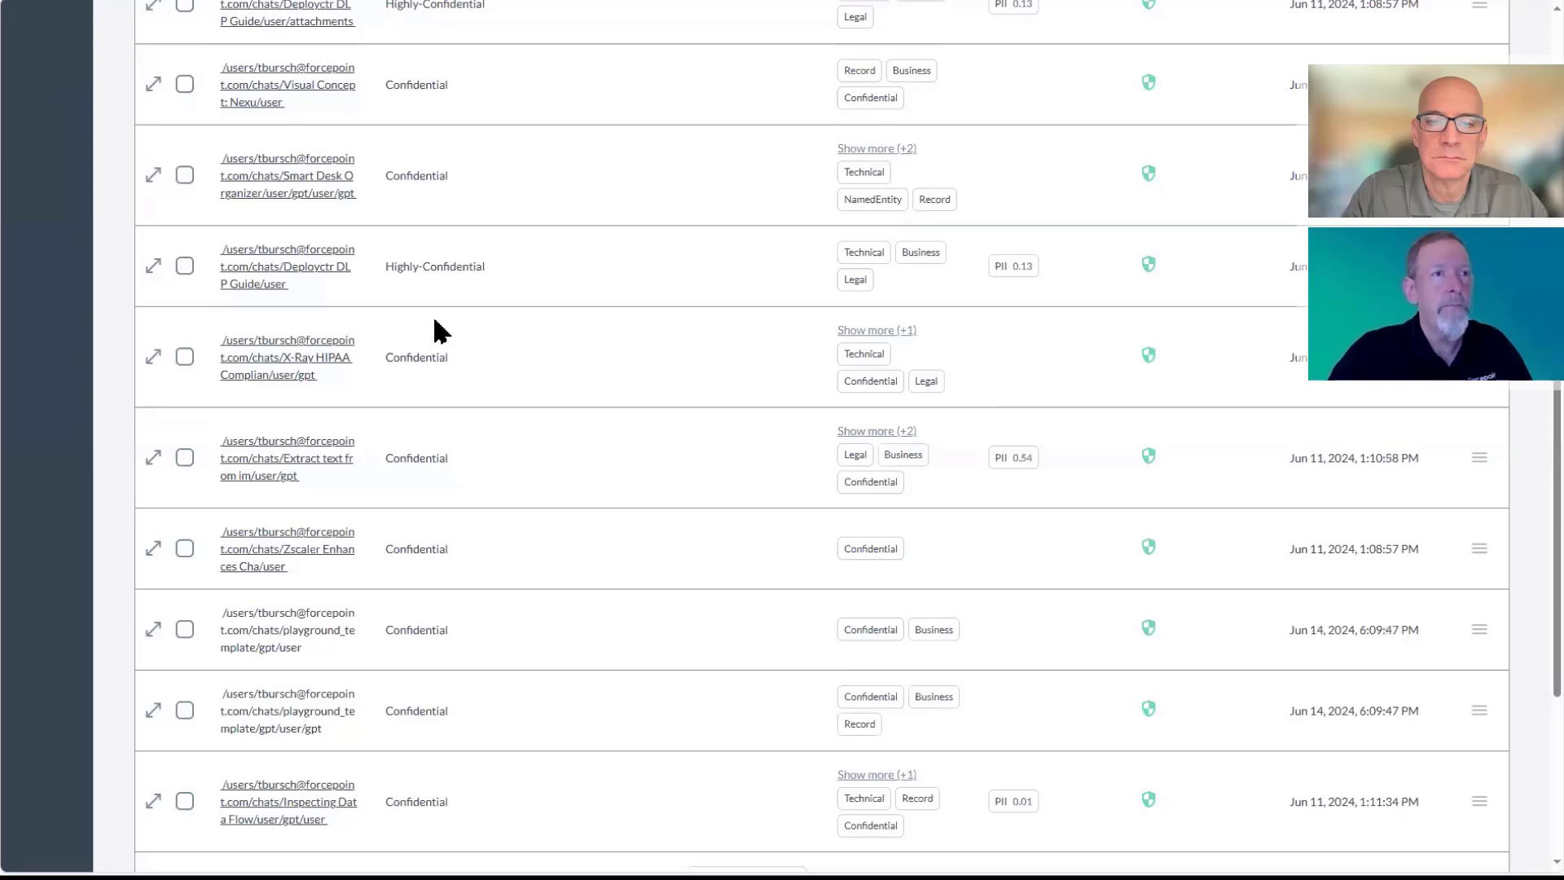
pyautogui.scroll(-4, 391, 375)
pyautogui.scroll(-1, 336, 512)
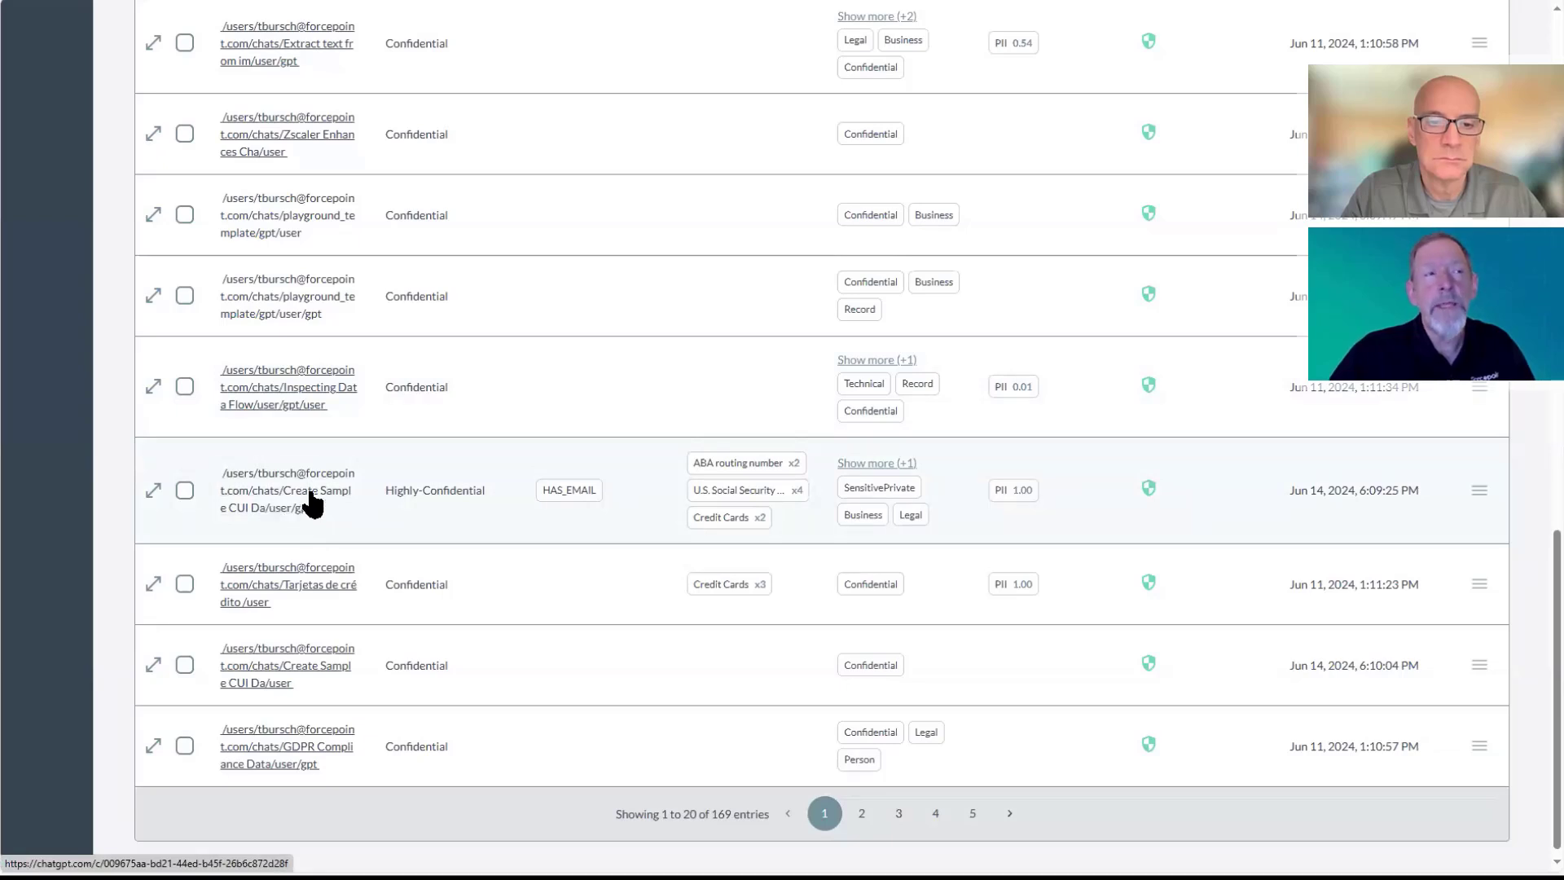
pyautogui.scroll(7, 312, 503)
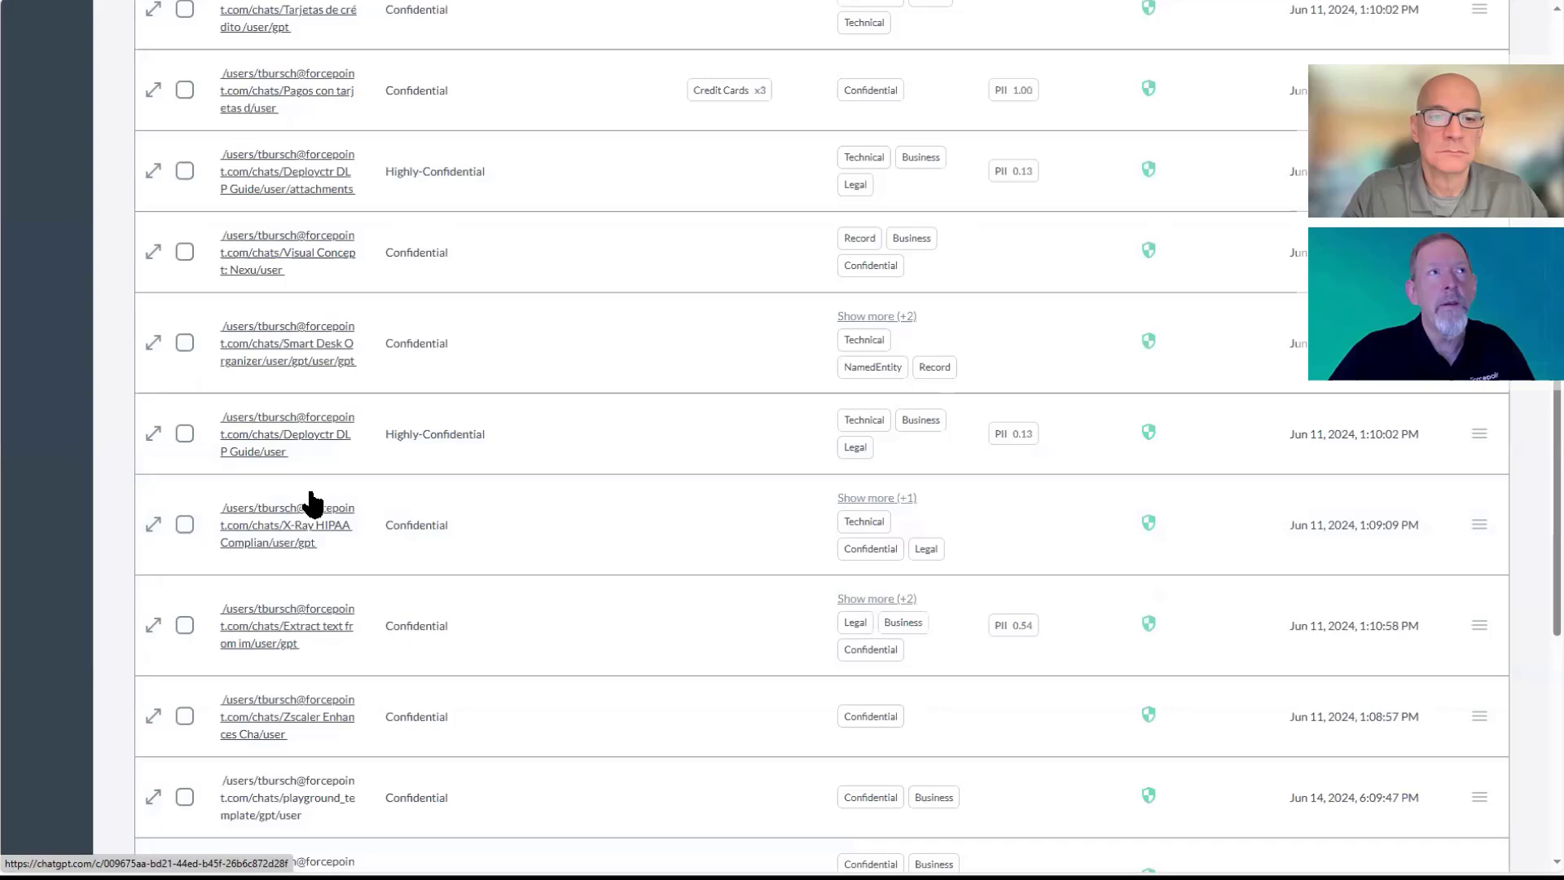
pyautogui.scroll(10, 312, 504)
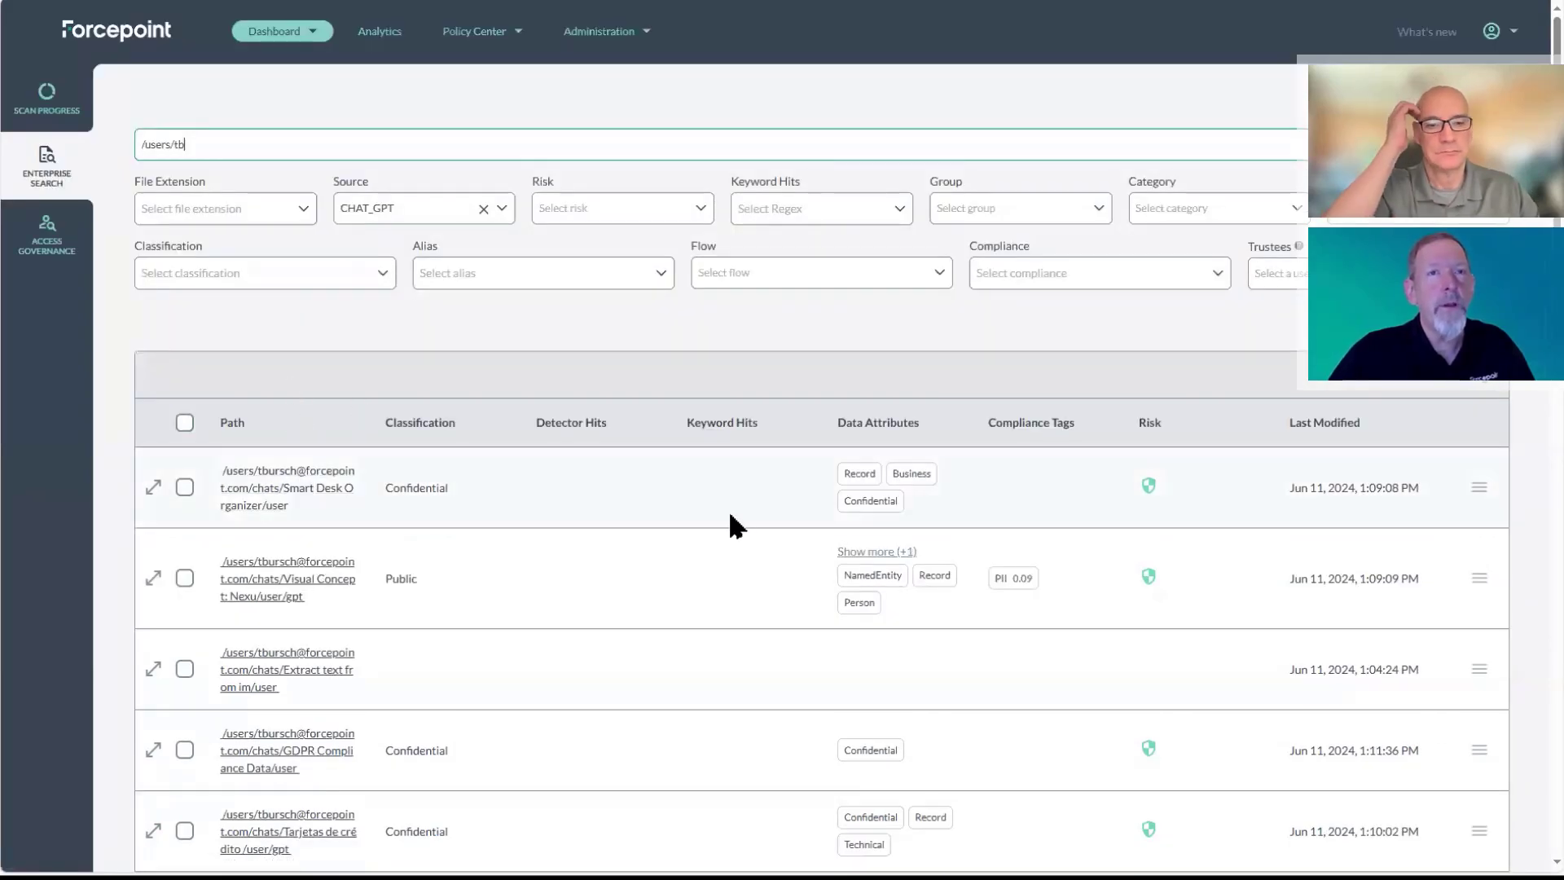
pyautogui.click(1479, 489)
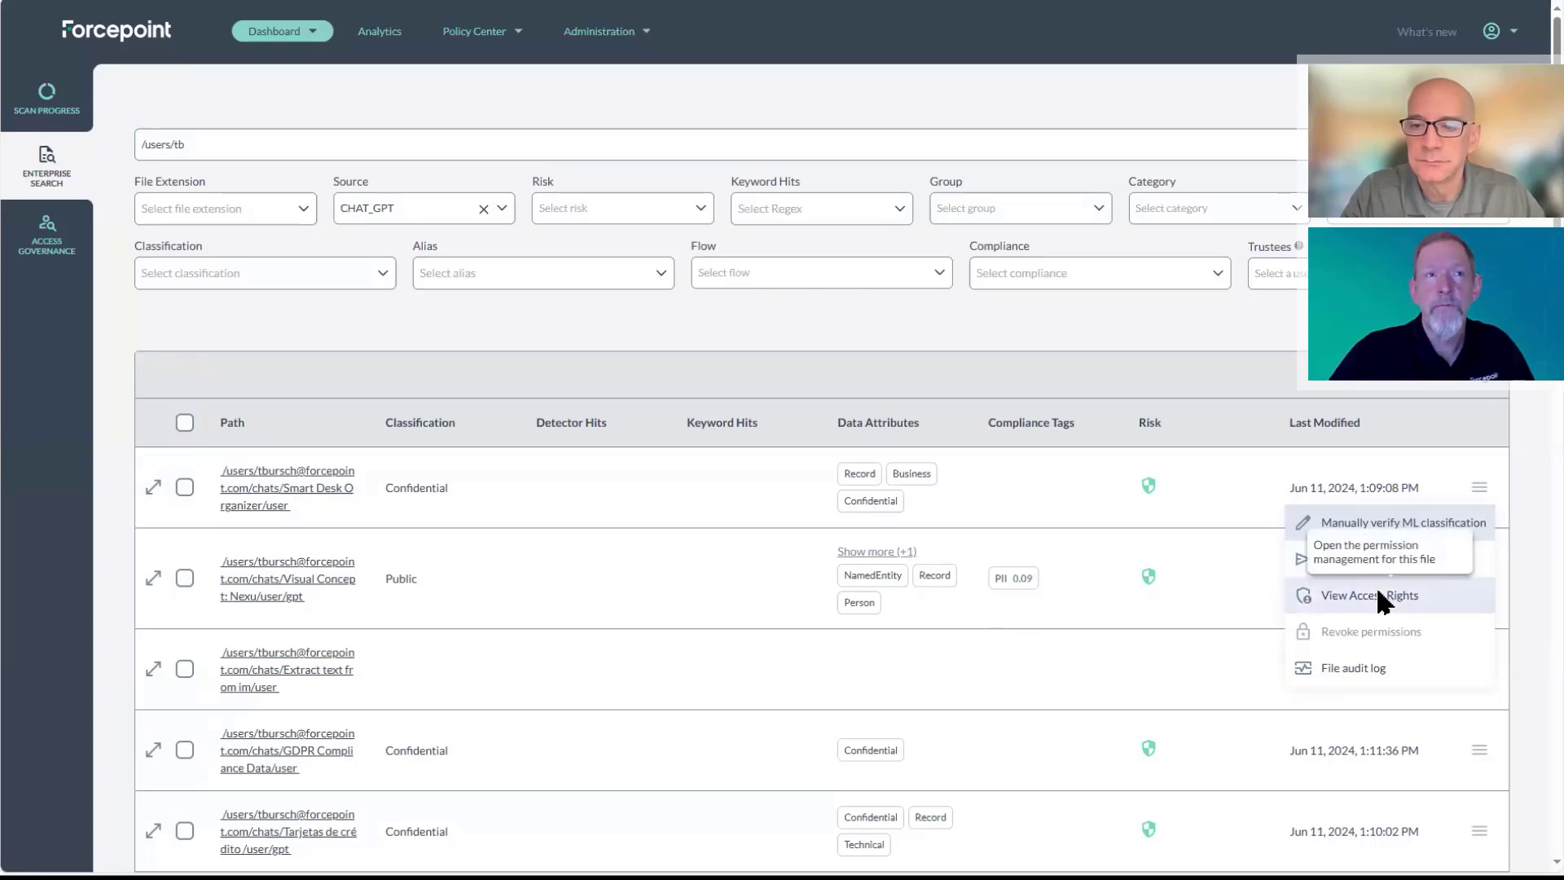
pyautogui.click(1408, 603)
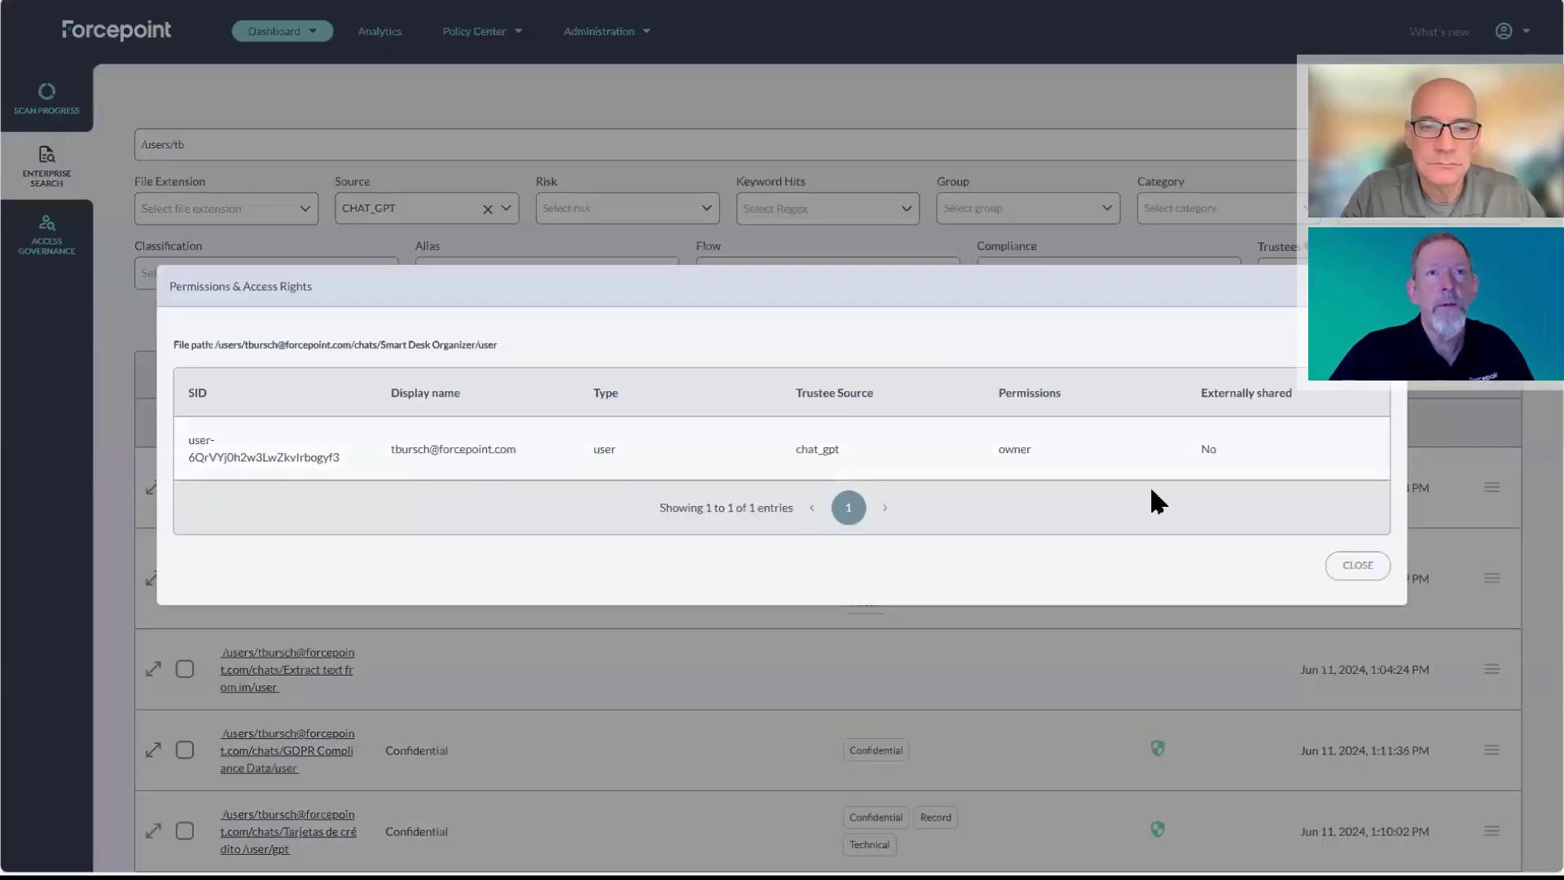
pyautogui.click(1358, 565)
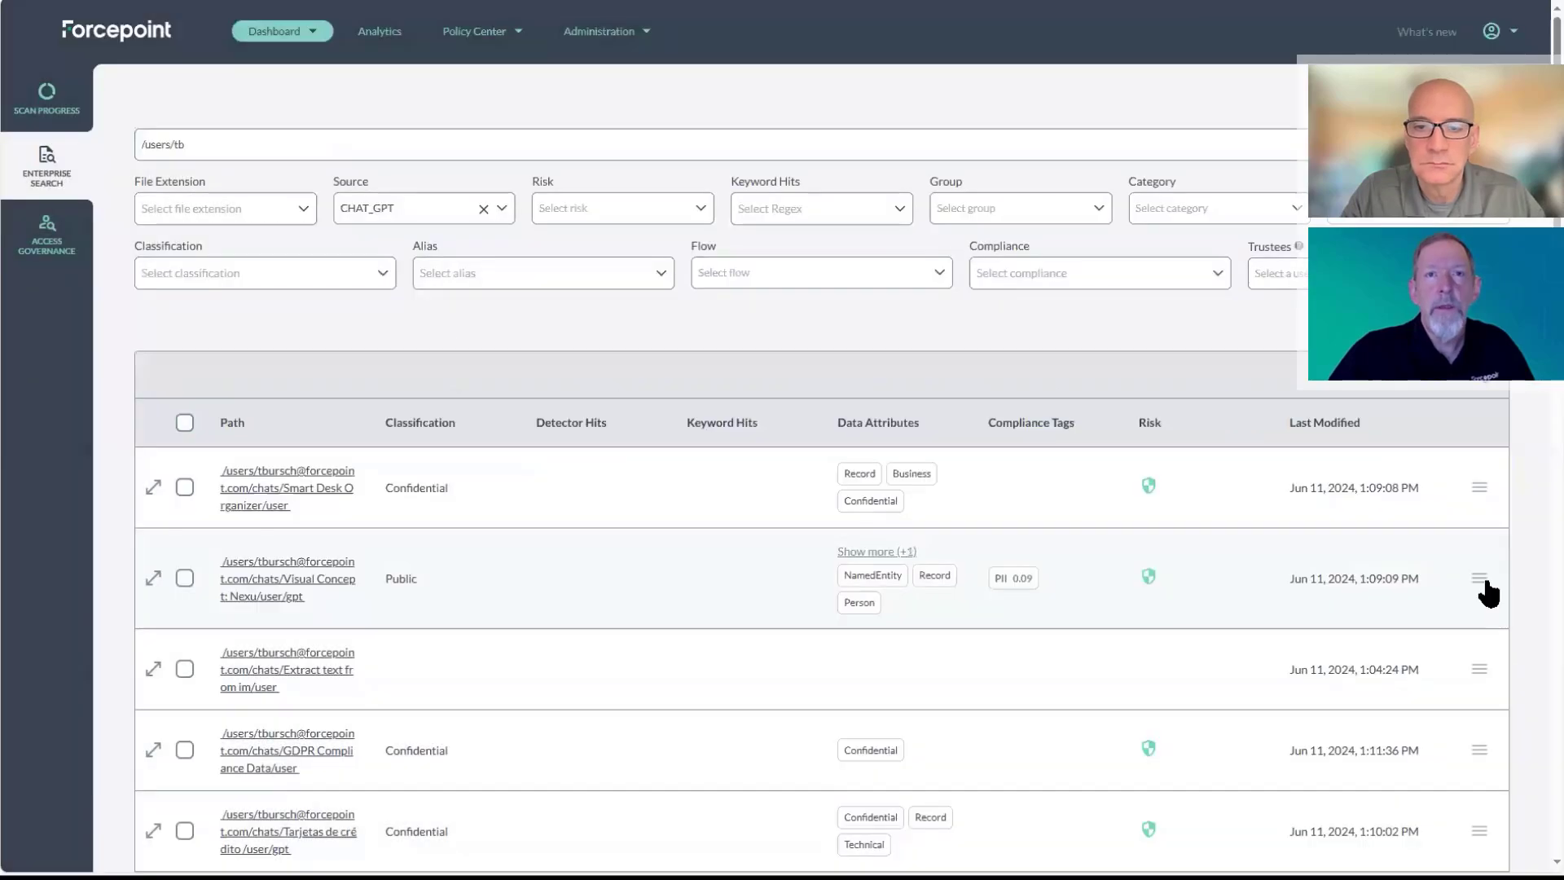
# - Check the Visual Concept chat's file audit log, sort by Path, and clear the CHAT_GPT source filter
pyautogui.click(1481, 580)
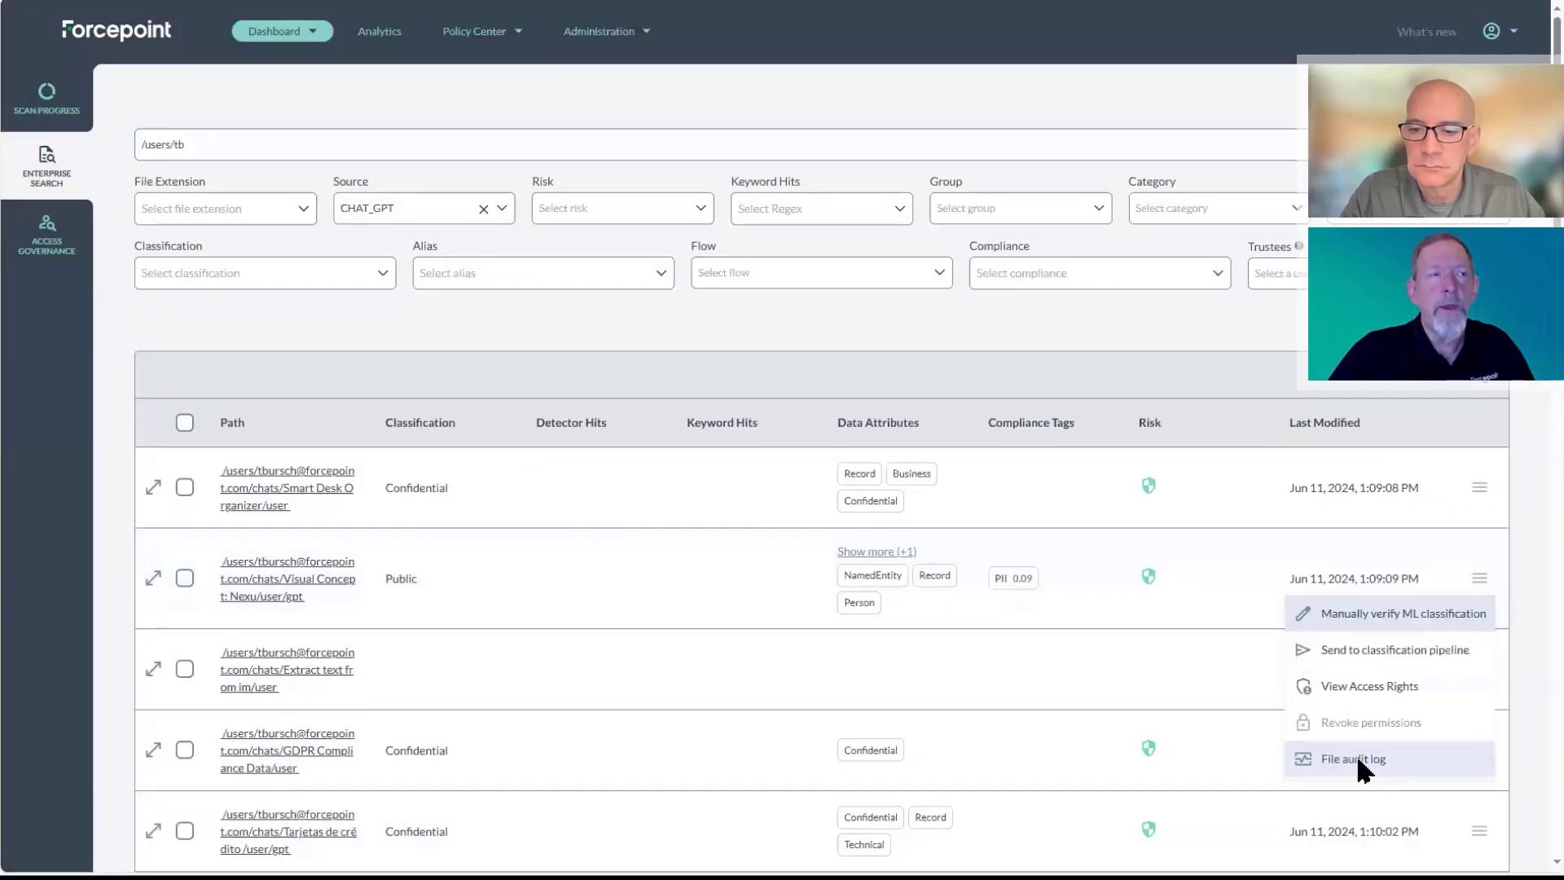
pyautogui.click(1353, 758)
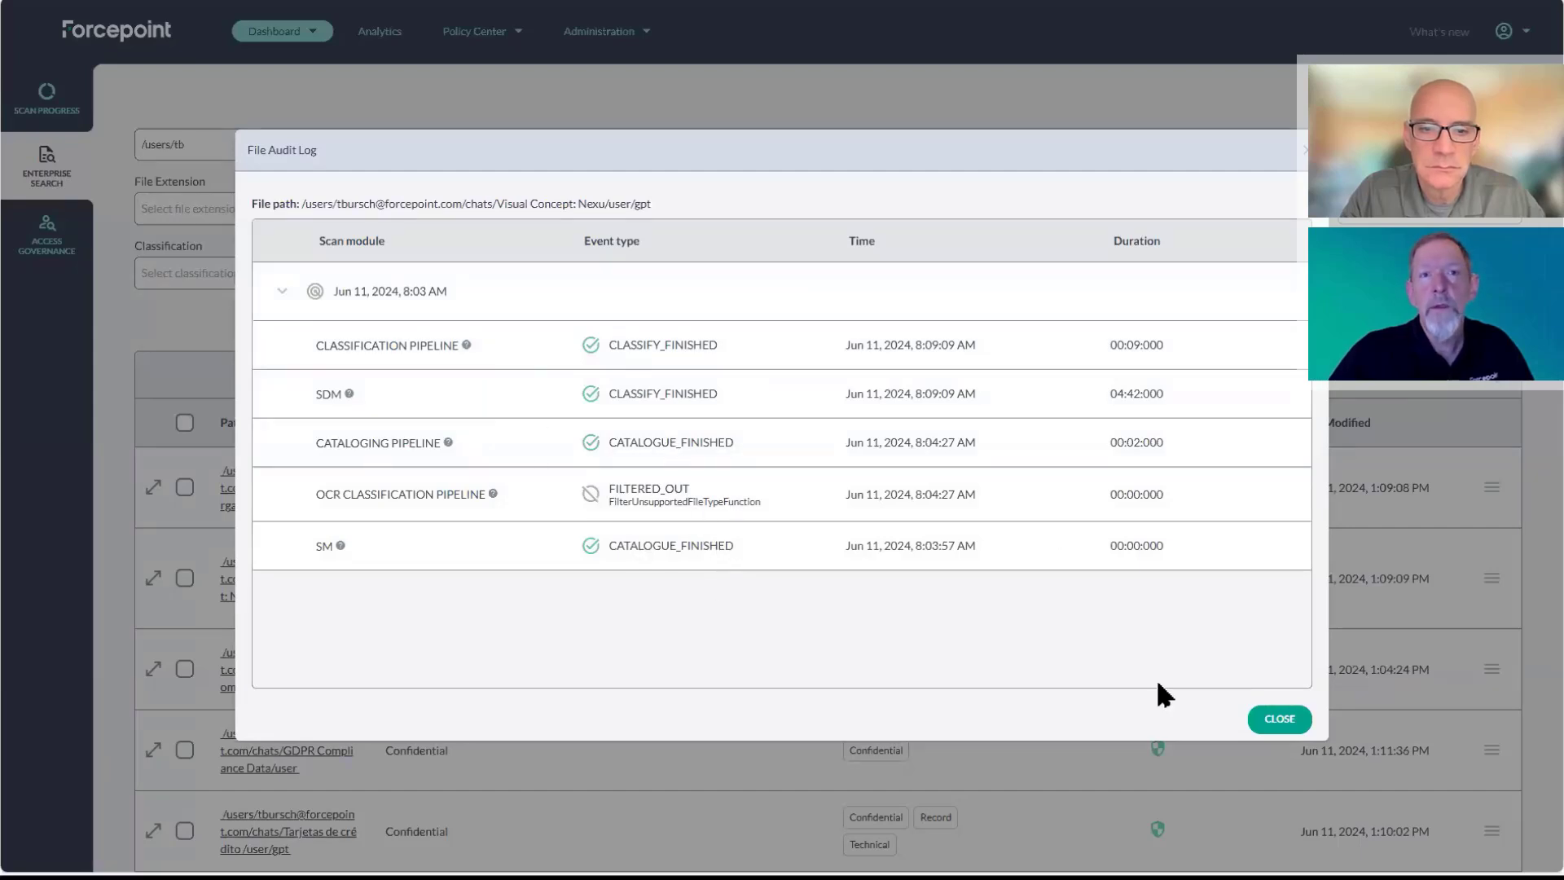
pyautogui.click(1259, 721)
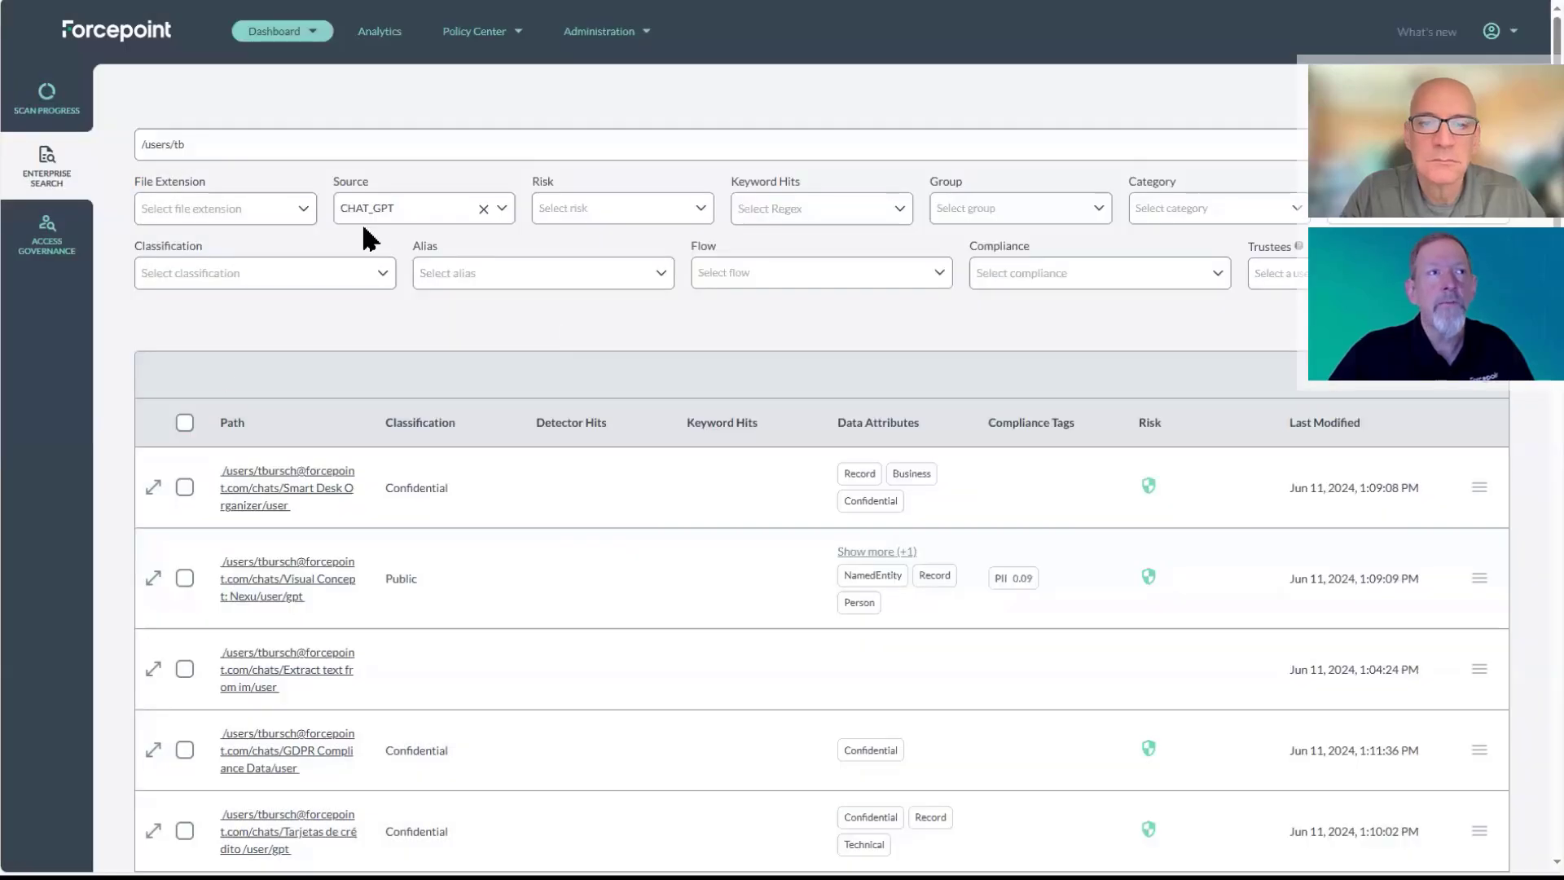
pyautogui.click(352, 427)
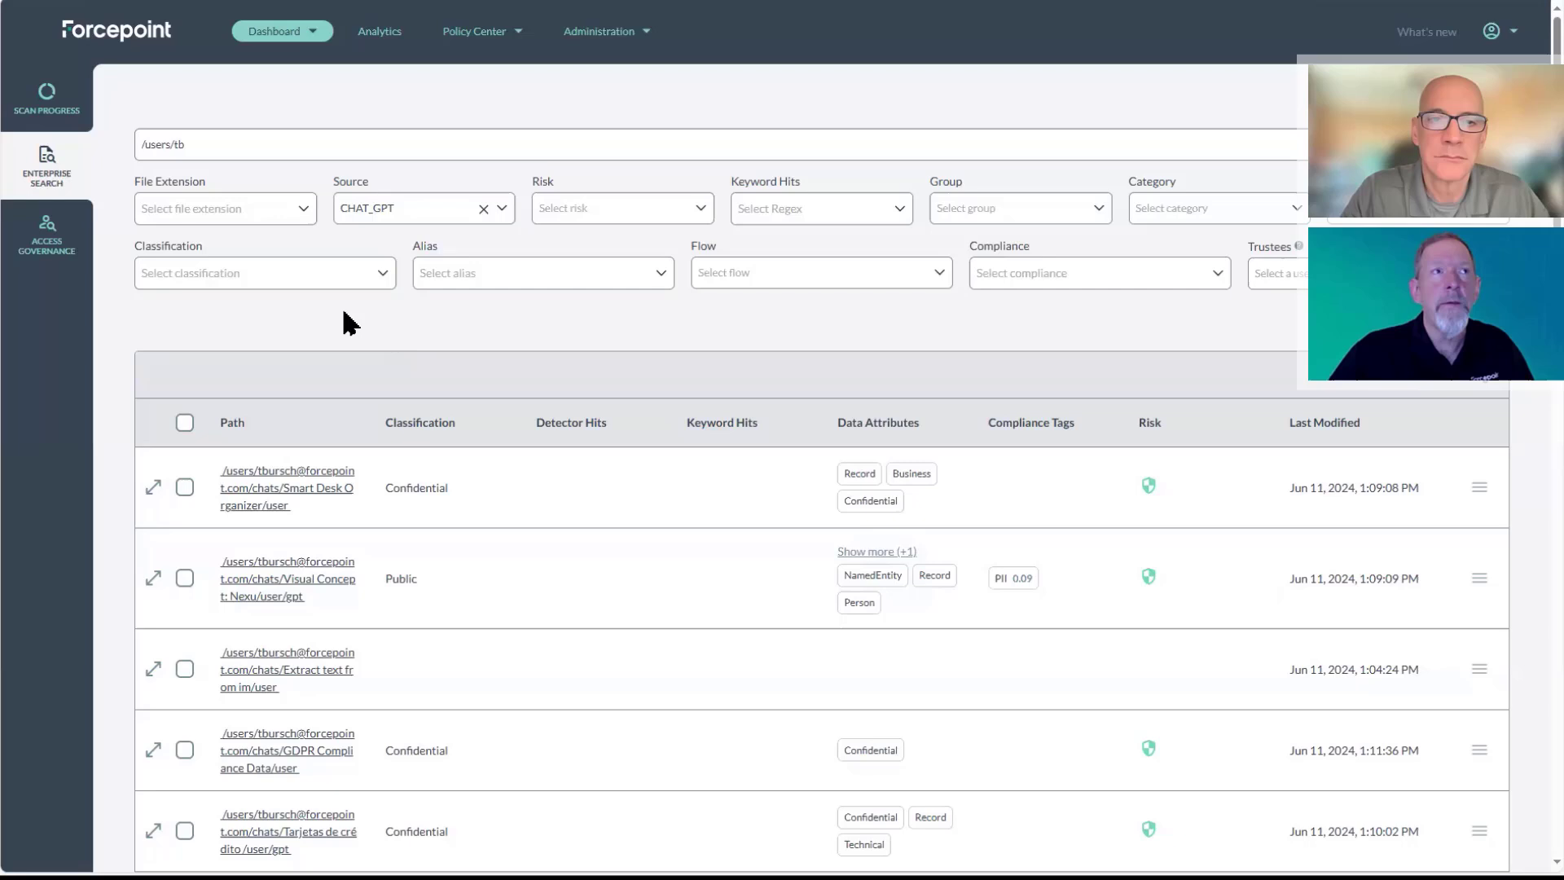
pyautogui.click(484, 218)
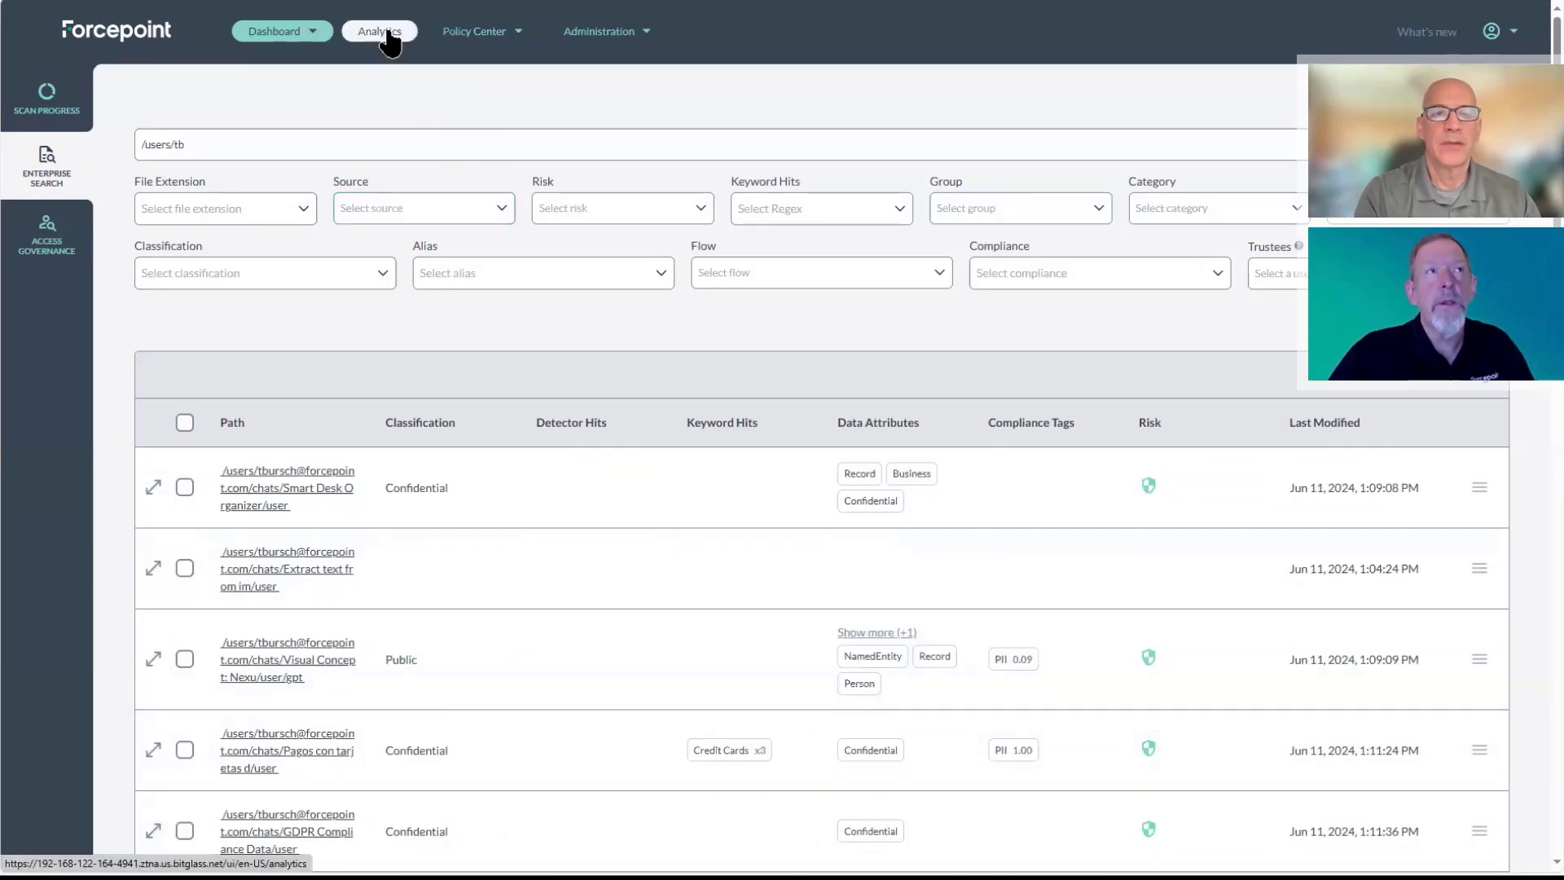
# - Open the Analytics Gen-AI Oversight board and scroll through its 393-files, 12-users and GPT usage charts
pyautogui.click(383, 33)
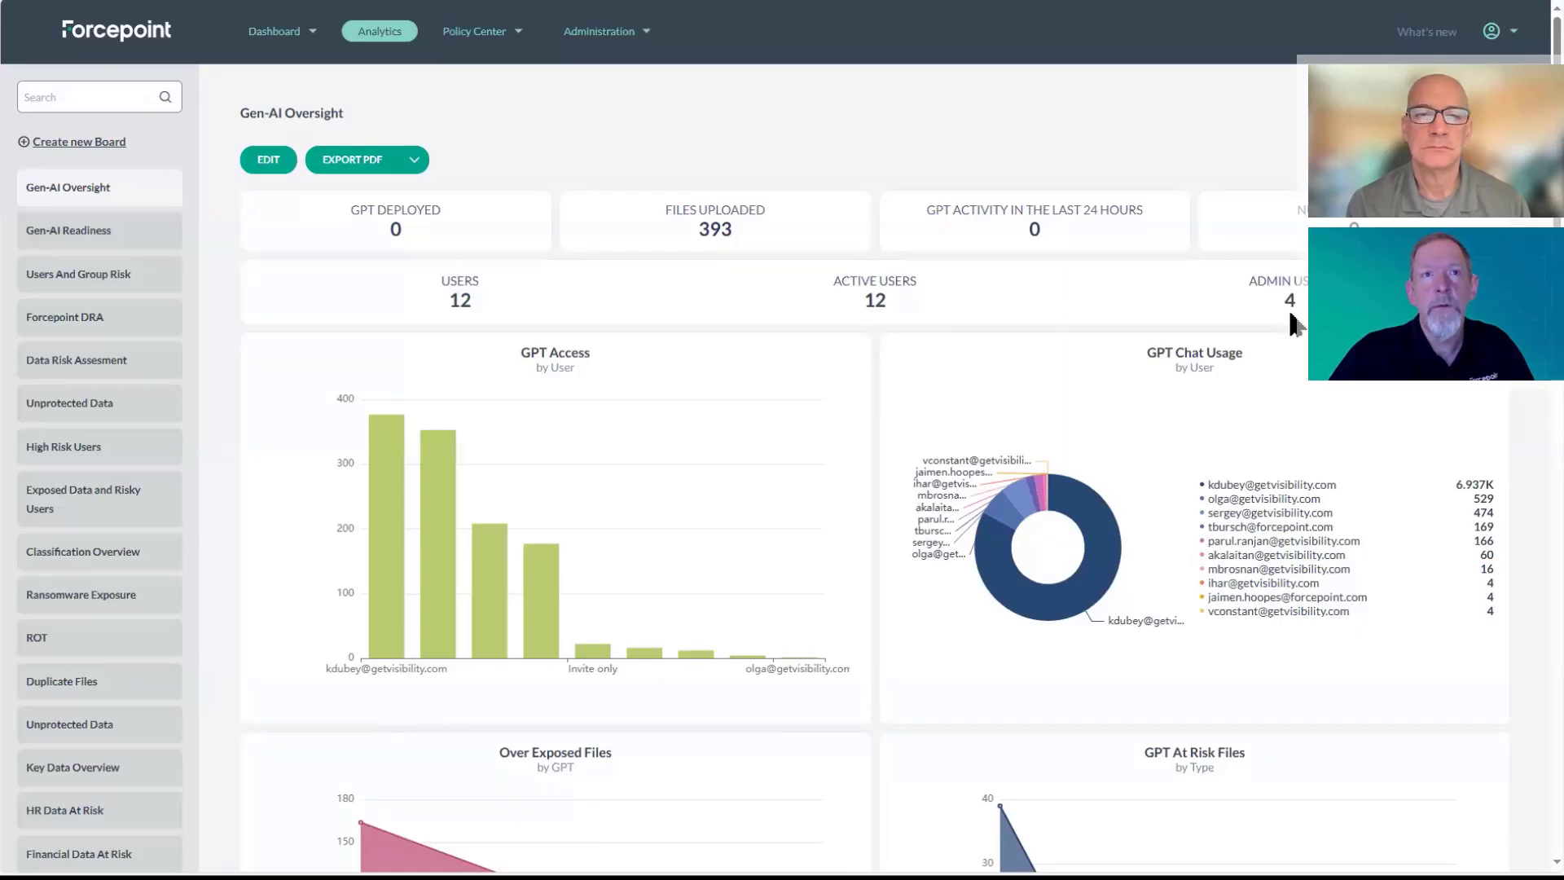
pyautogui.scroll(-2, 1291, 314)
pyautogui.scroll(-1, 1291, 314)
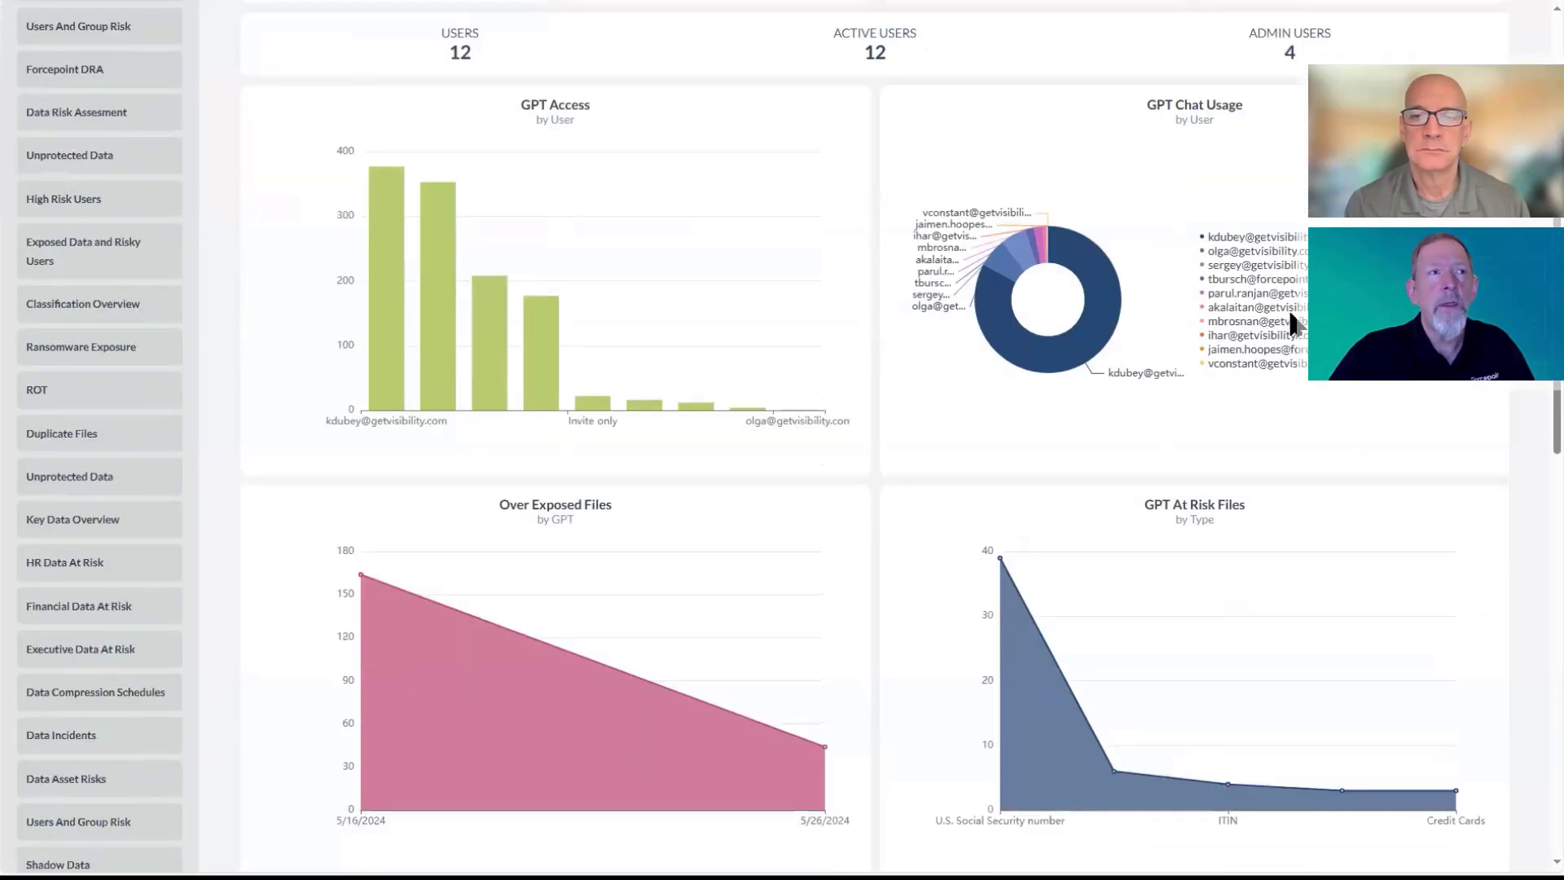
pyautogui.scroll(-4, 1295, 324)
pyautogui.scroll(-2, 1295, 326)
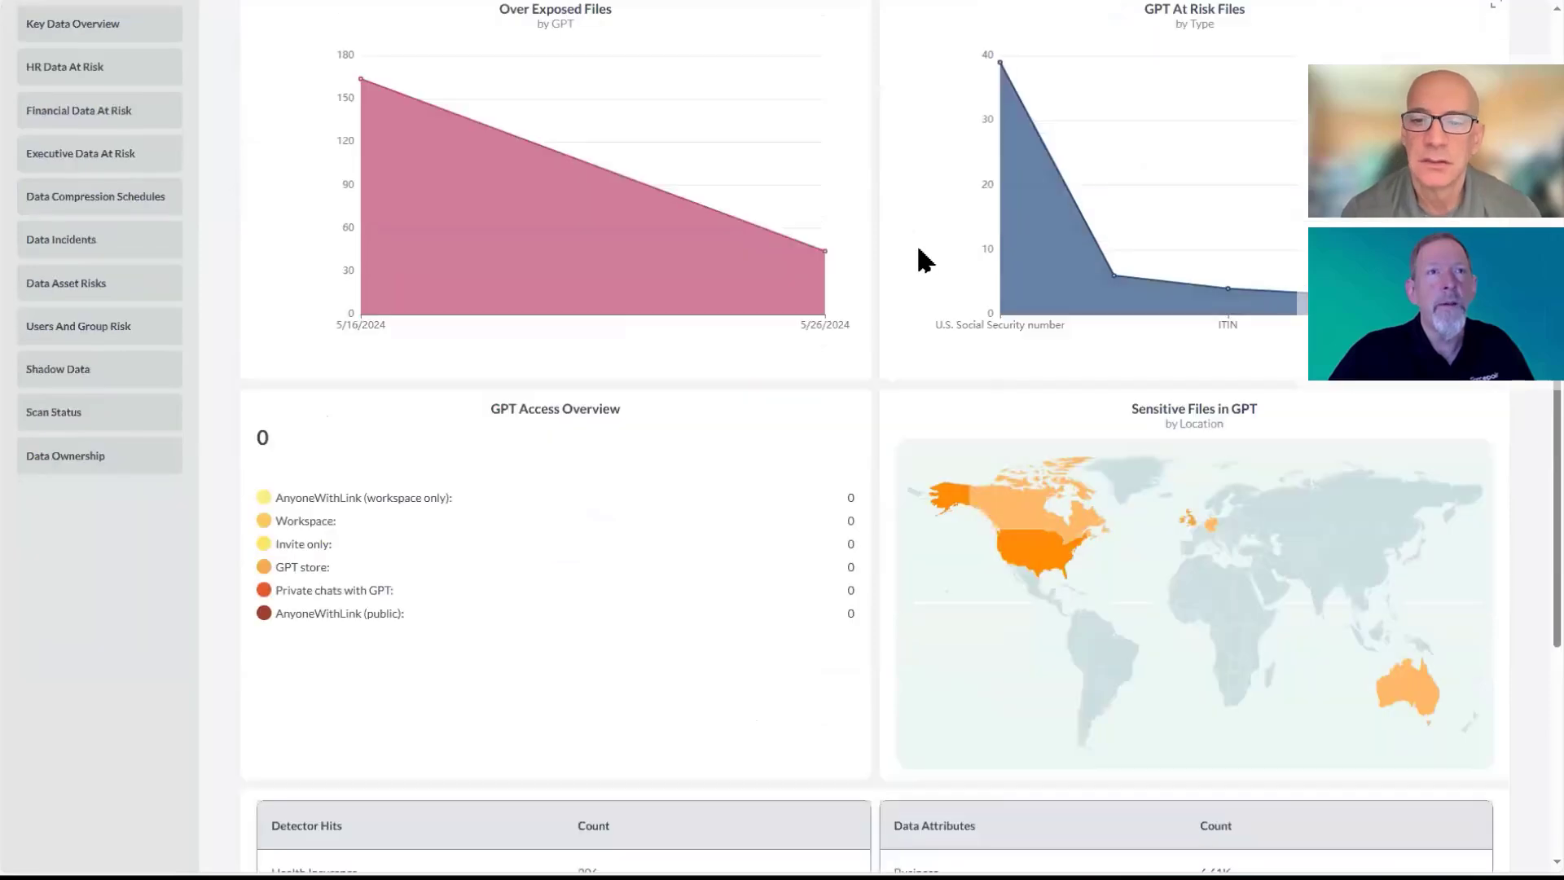
pyautogui.moveTo(527, 234)
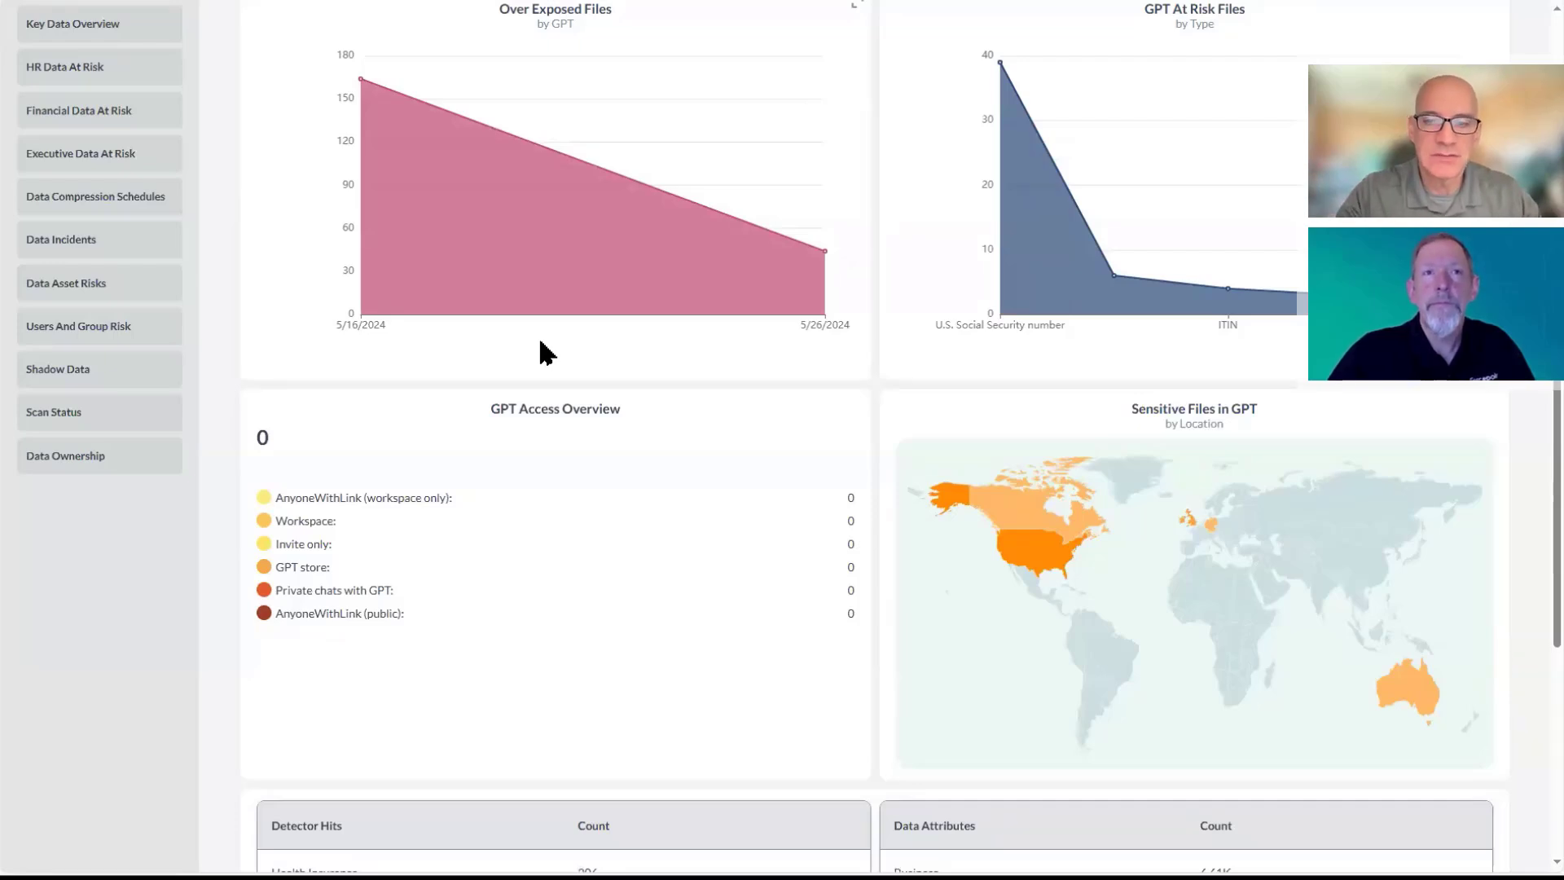
pyautogui.scroll(-3, 545, 352)
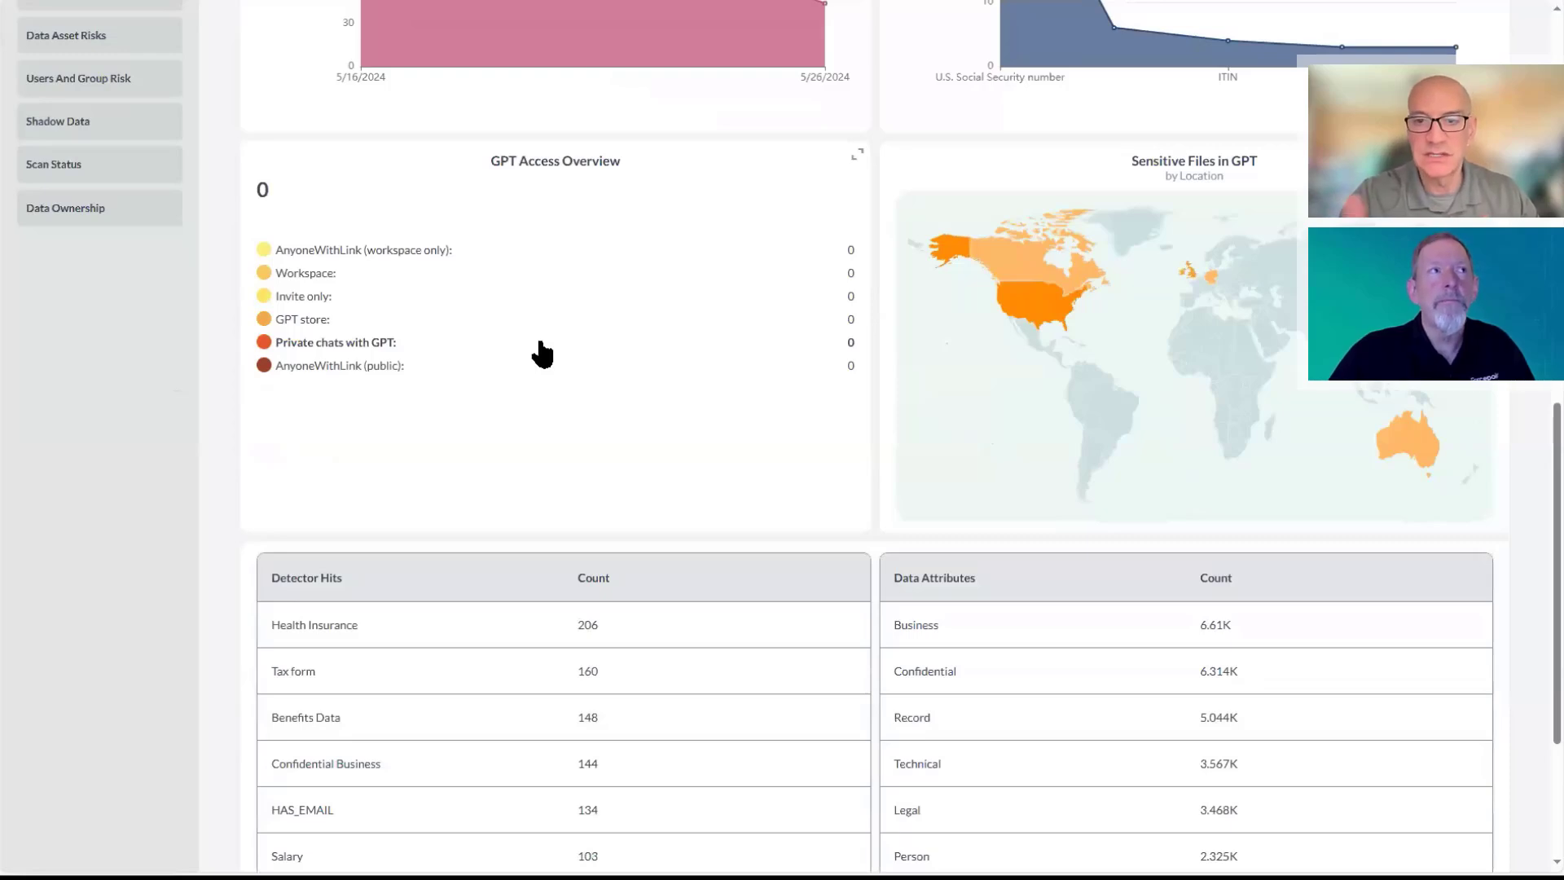
pyautogui.scroll(13, 542, 352)
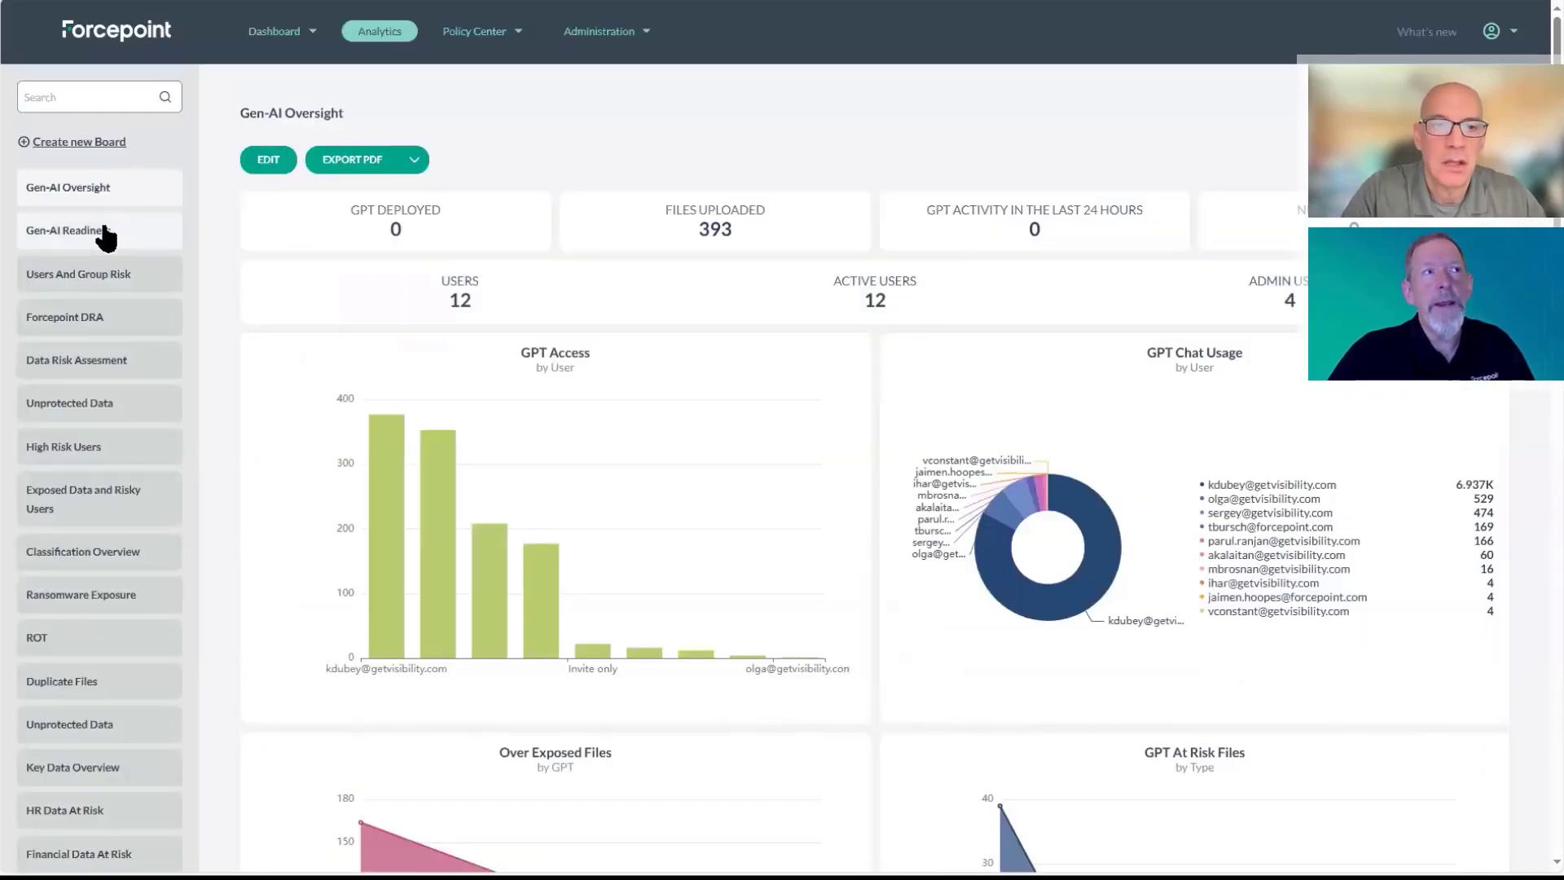
pyautogui.click(104, 232)
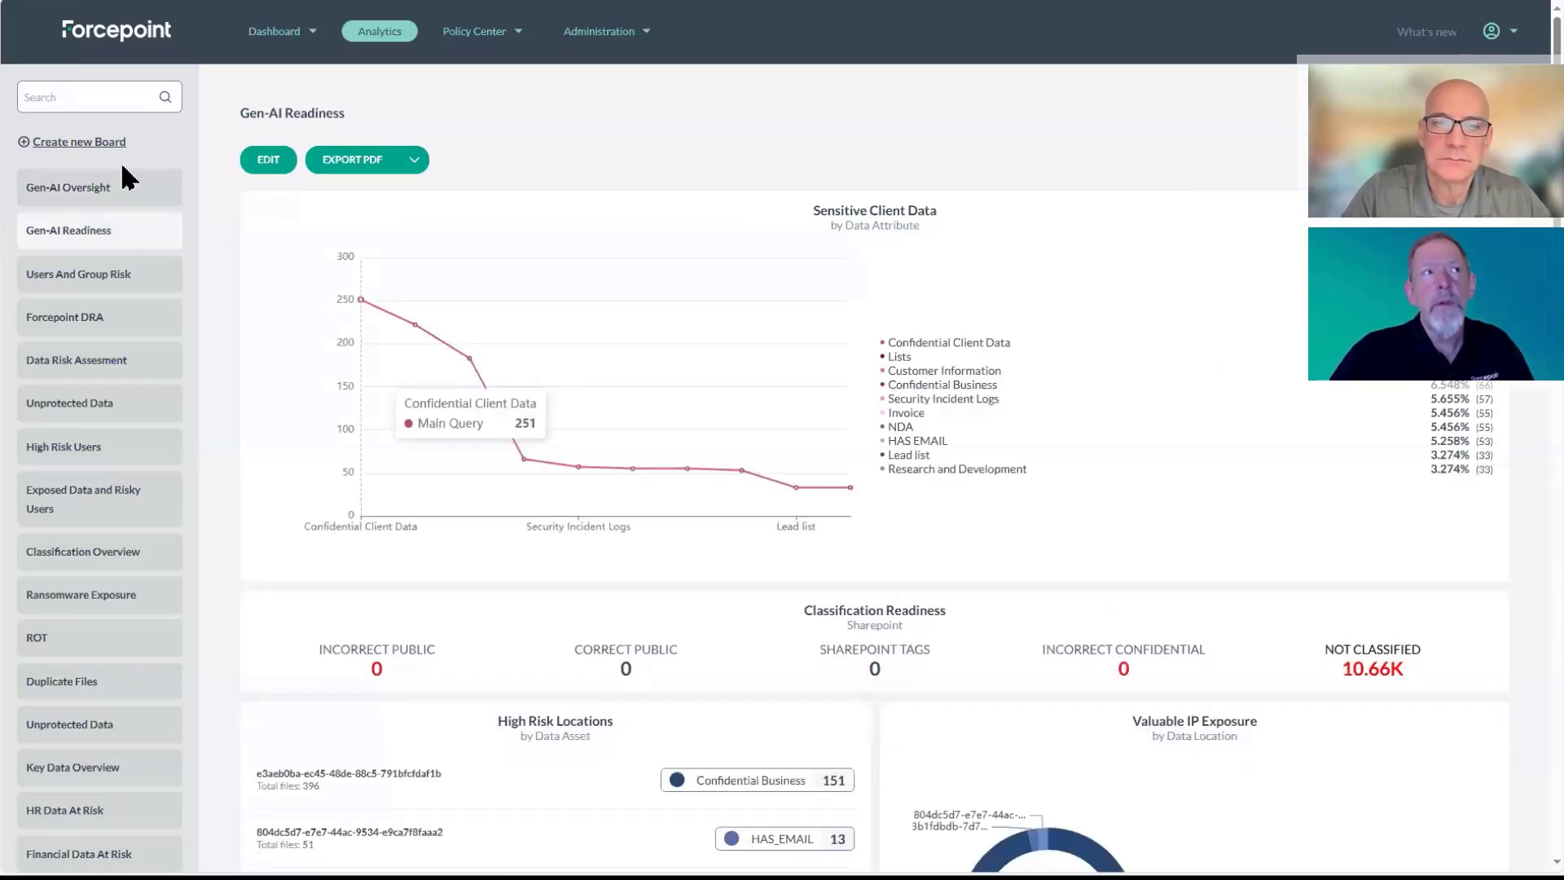
pyautogui.click(106, 190)
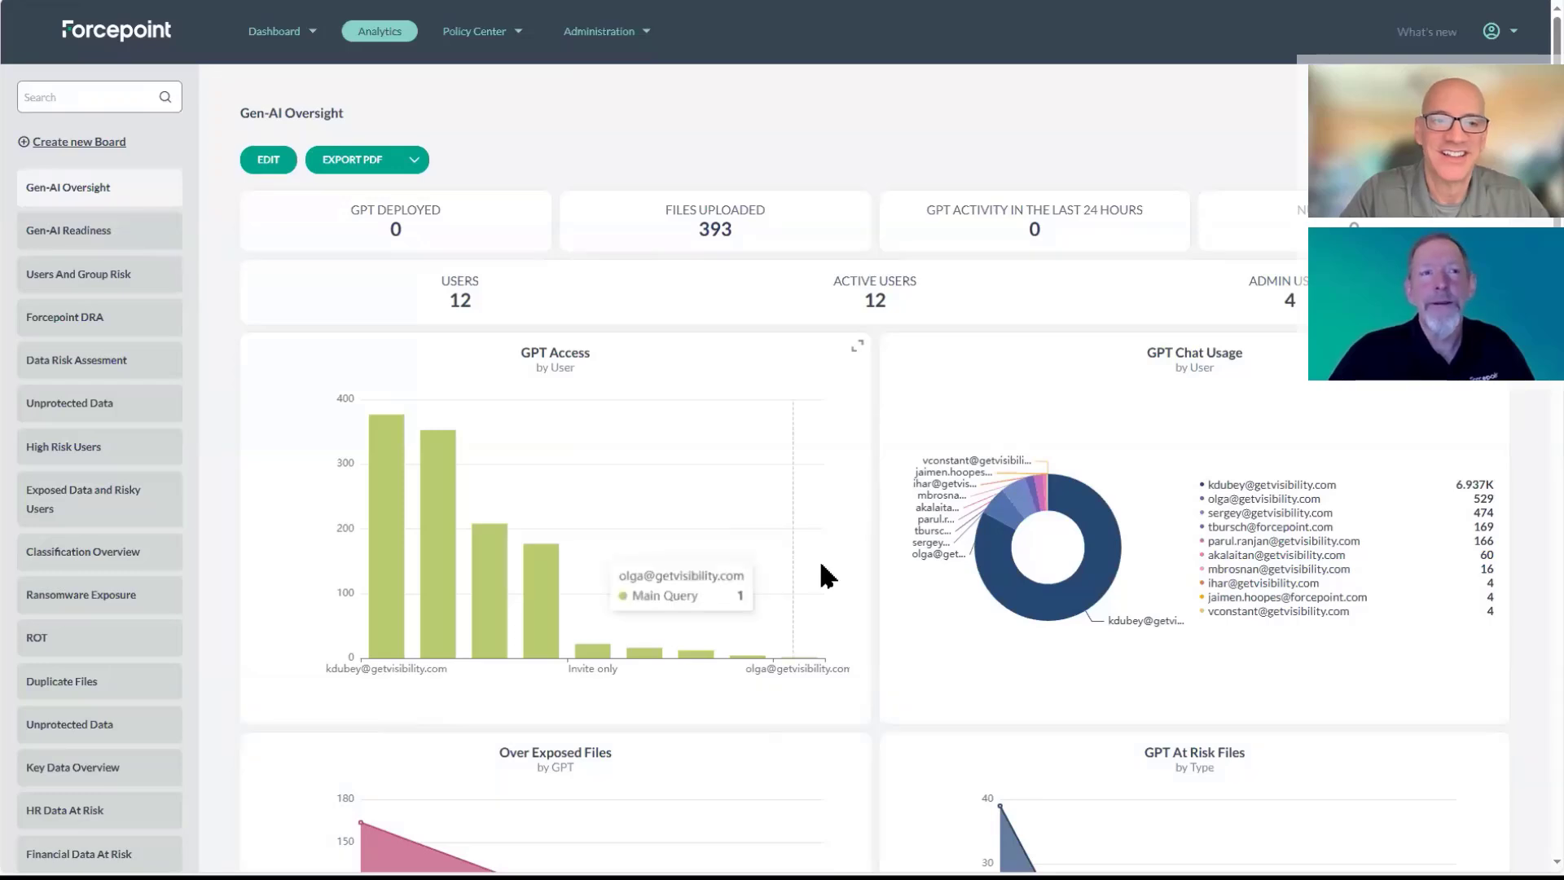
pyautogui.scroll(-3, 822, 564)
pyautogui.scroll(-6, 822, 565)
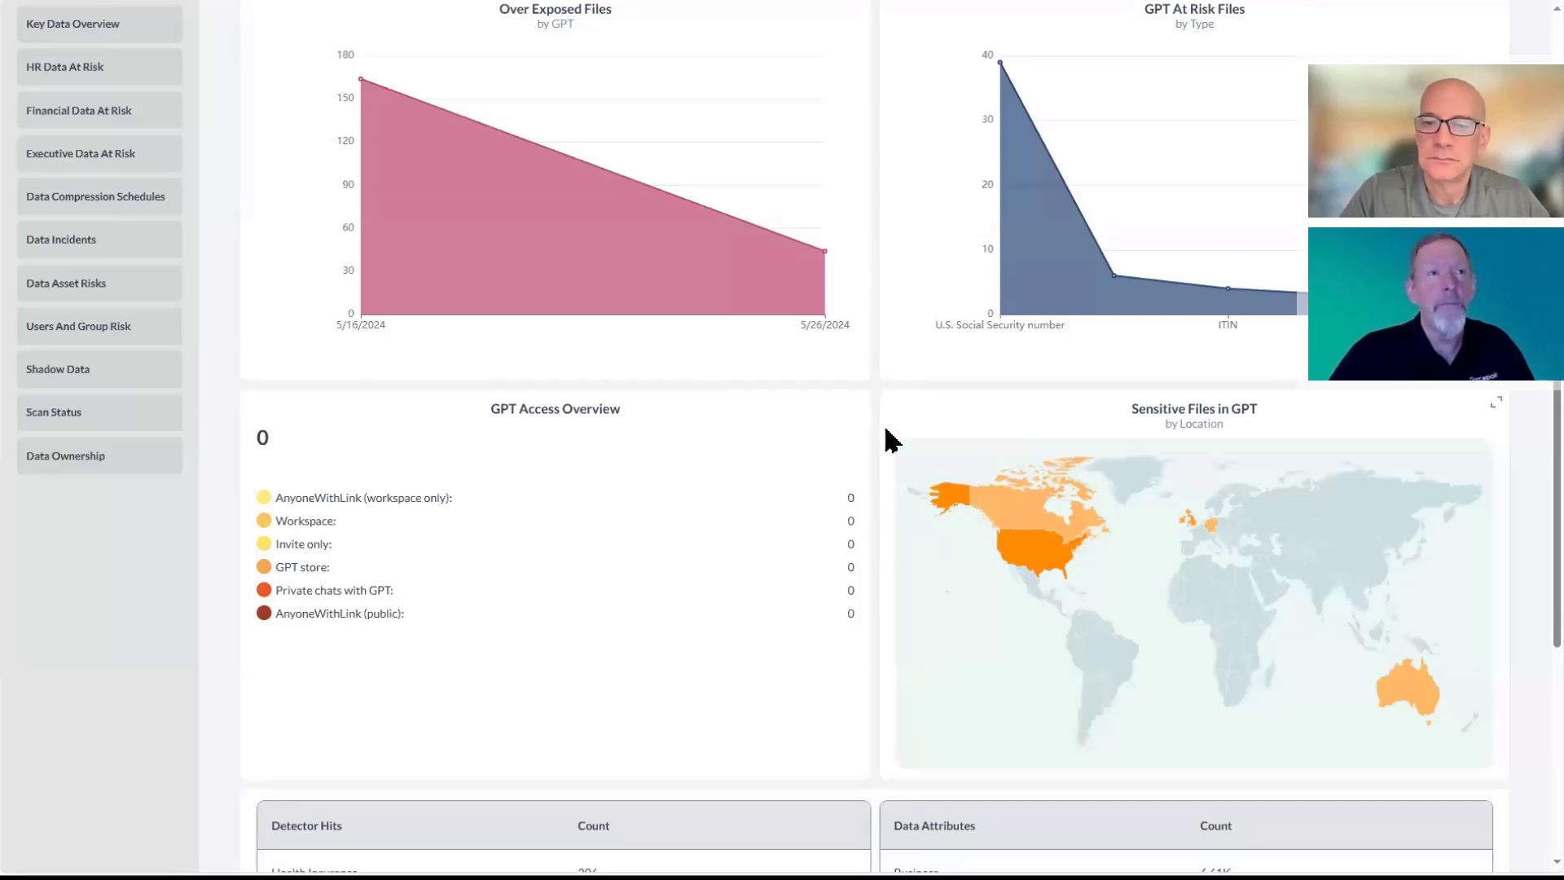
pyautogui.scroll(-2, 910, 490)
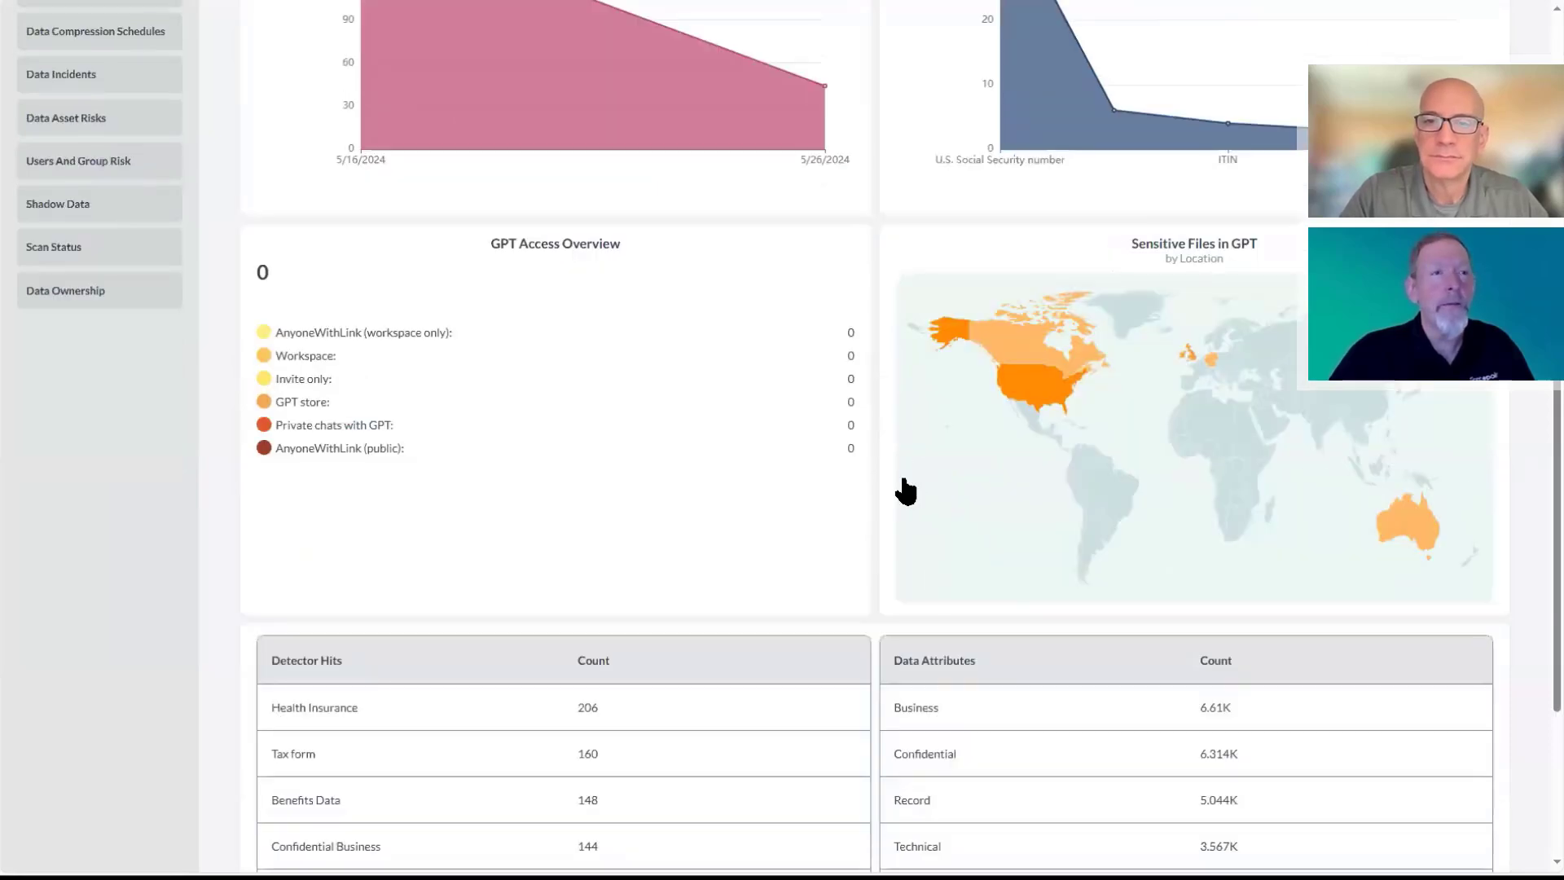
pyautogui.scroll(-4, 905, 492)
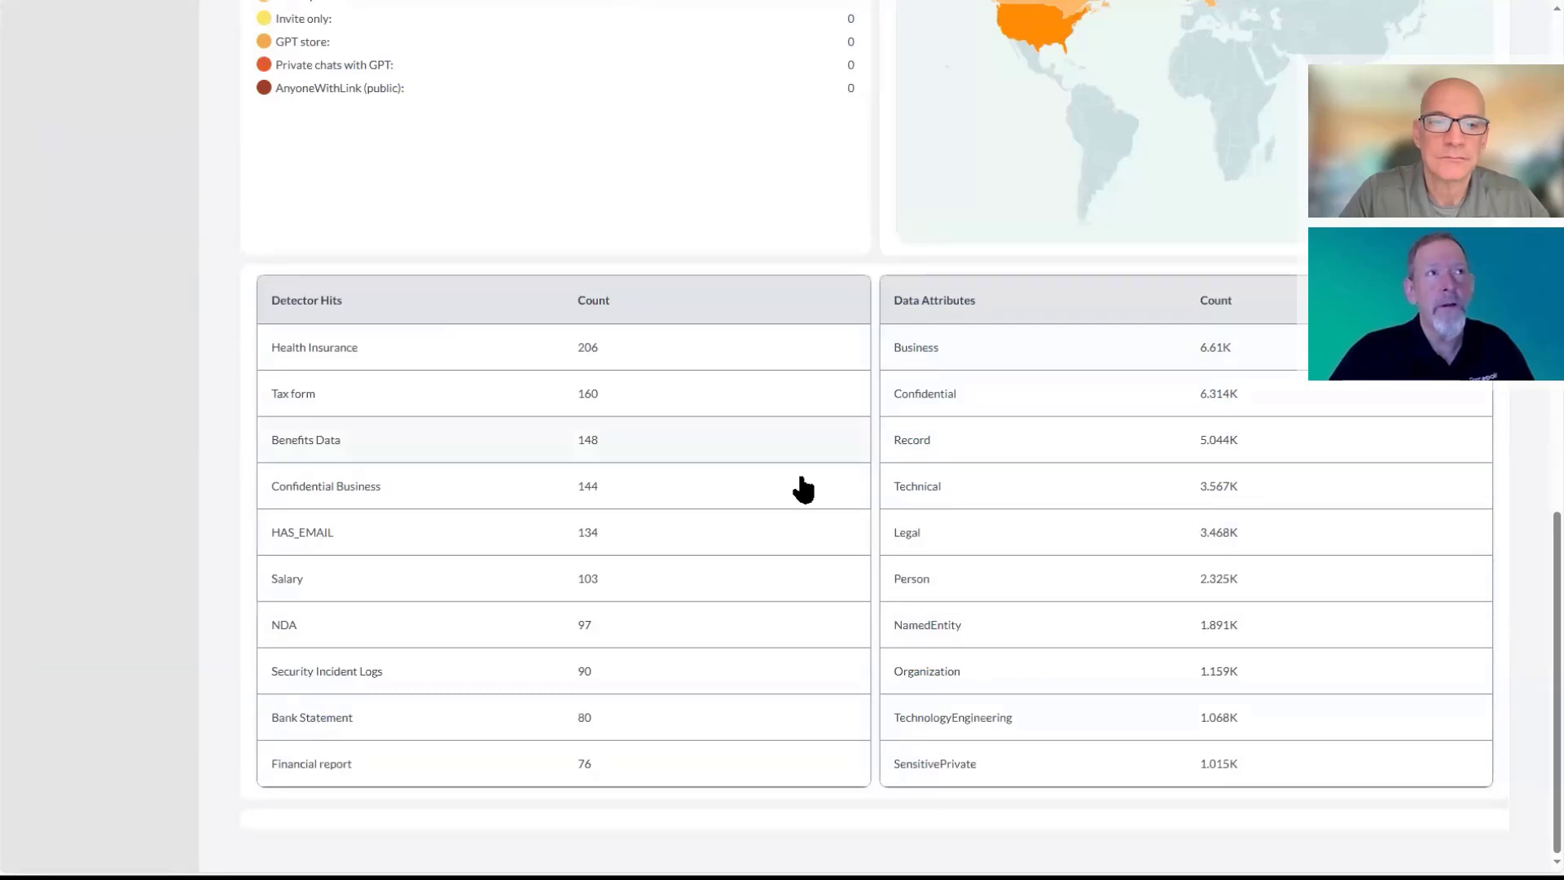
pyautogui.scroll(5, 803, 488)
pyautogui.scroll(4, 726, 479)
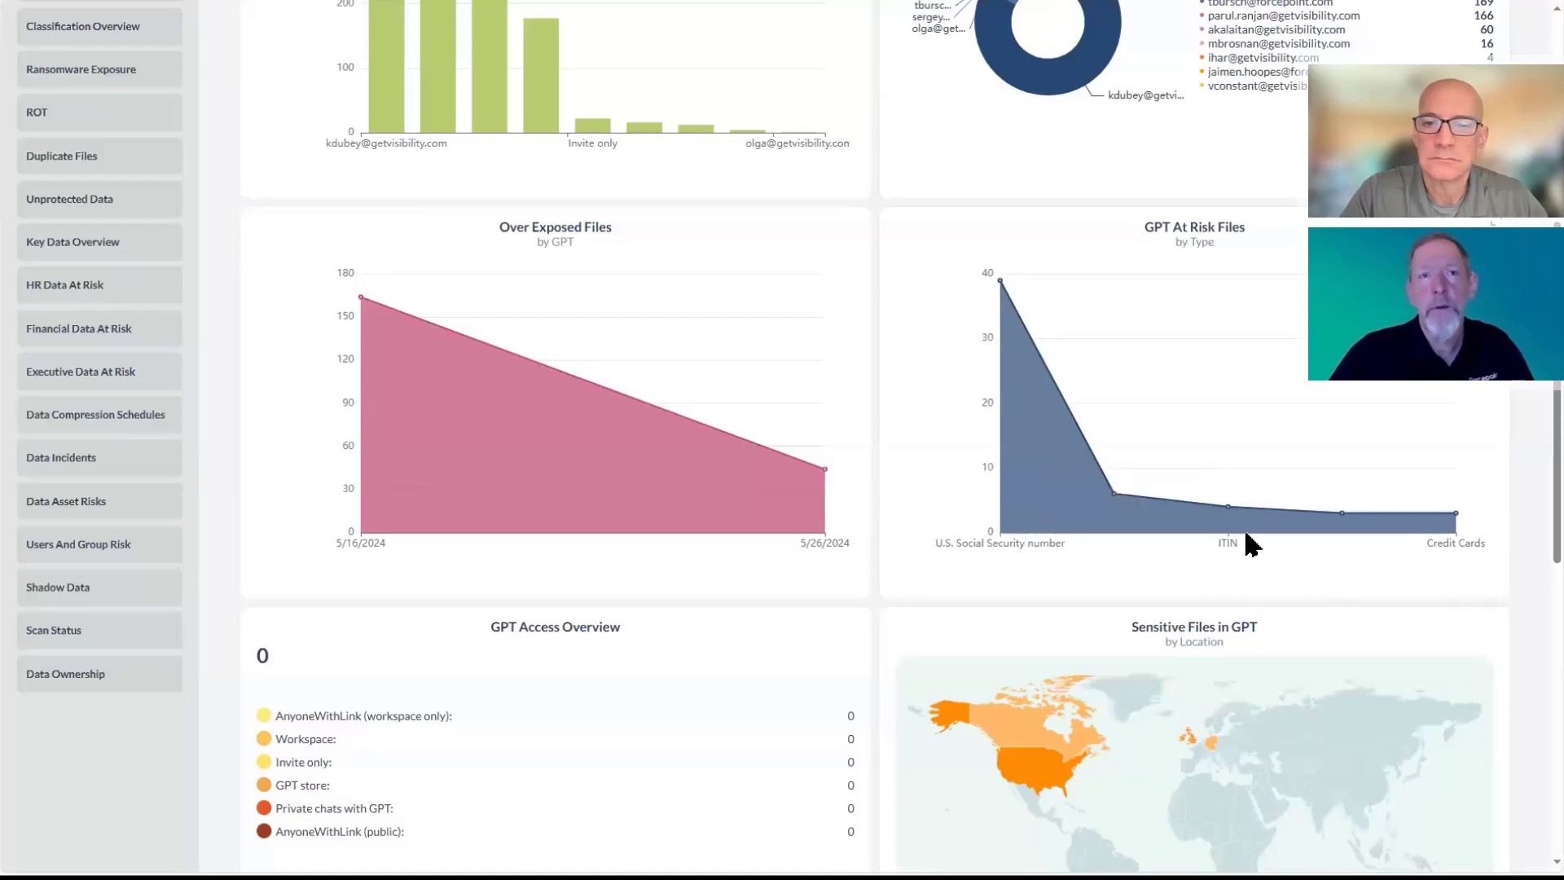
pyautogui.moveTo(1236, 542)
pyautogui.scroll(6, 1236, 543)
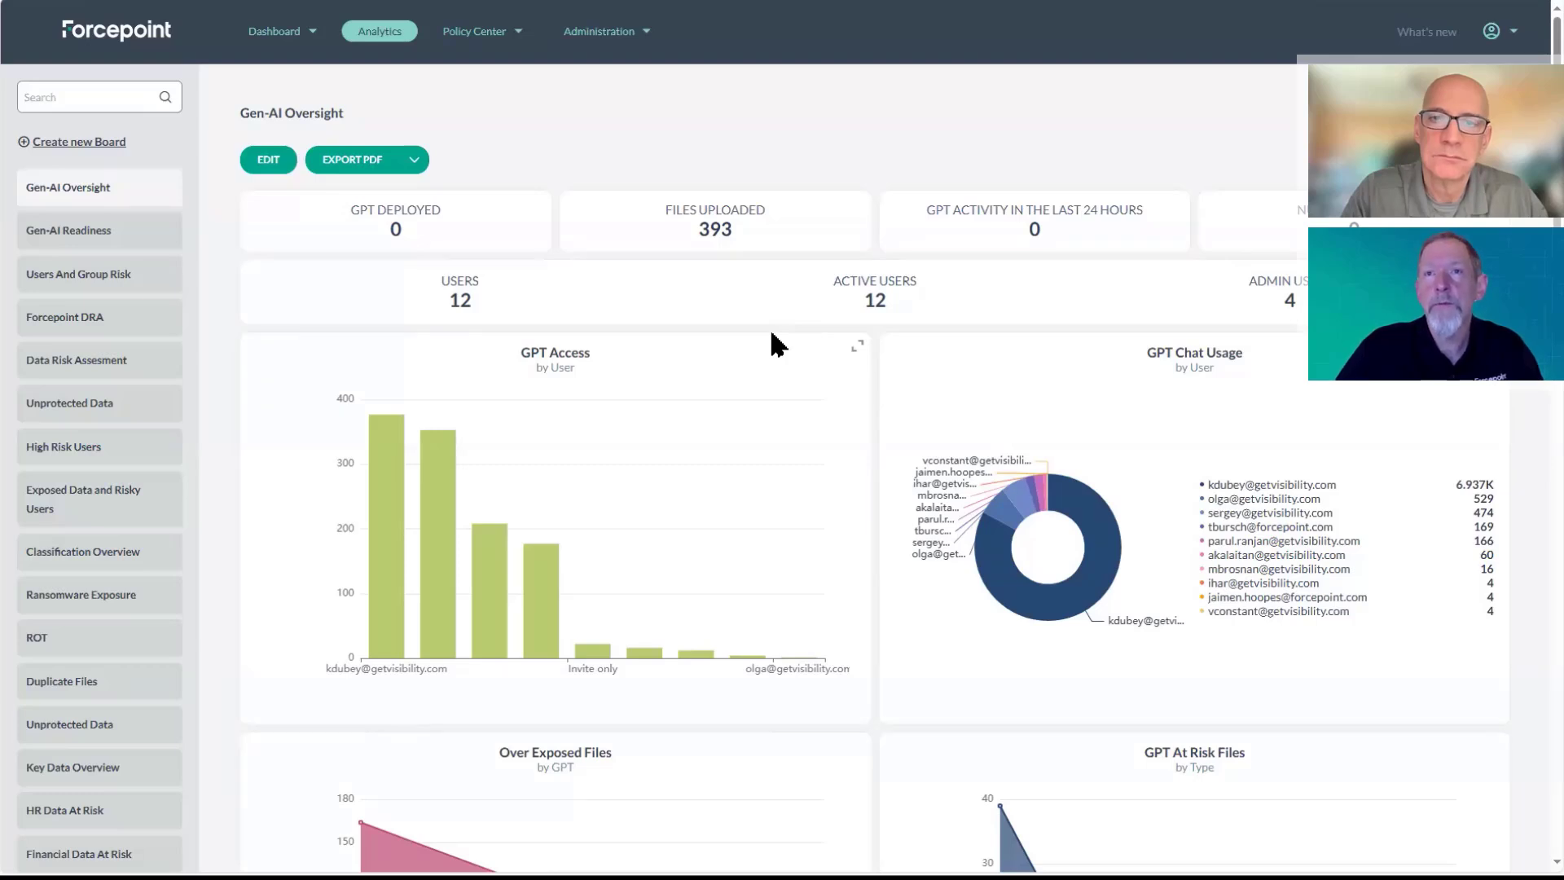
# - Reopen Enterprise Search and filter the results to the CHAT_GPT source
pyautogui.click(277, 34)
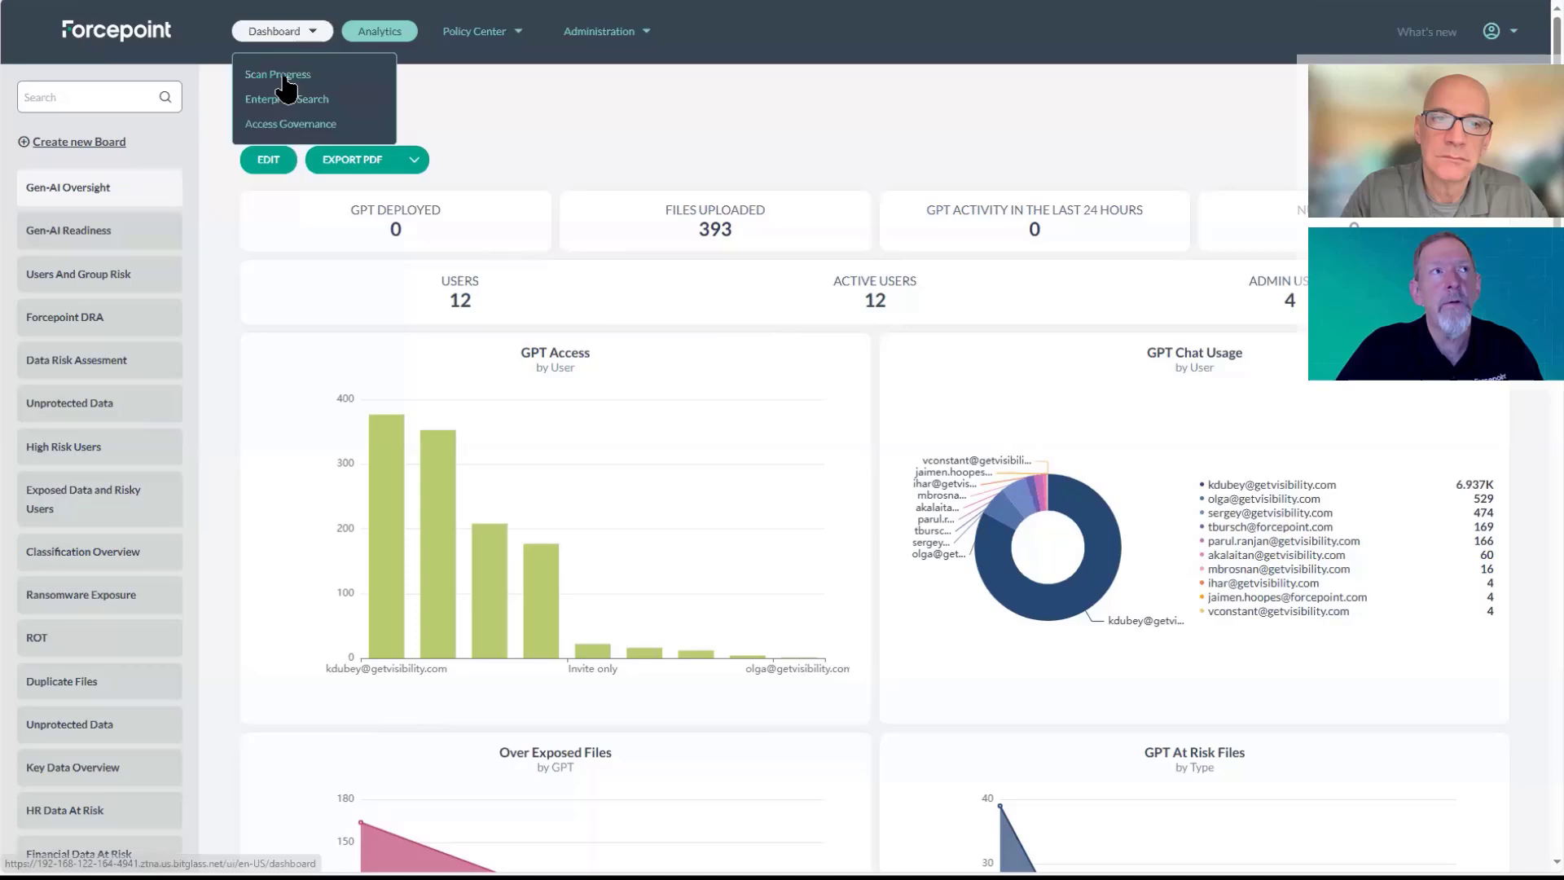
pyautogui.click(326, 101)
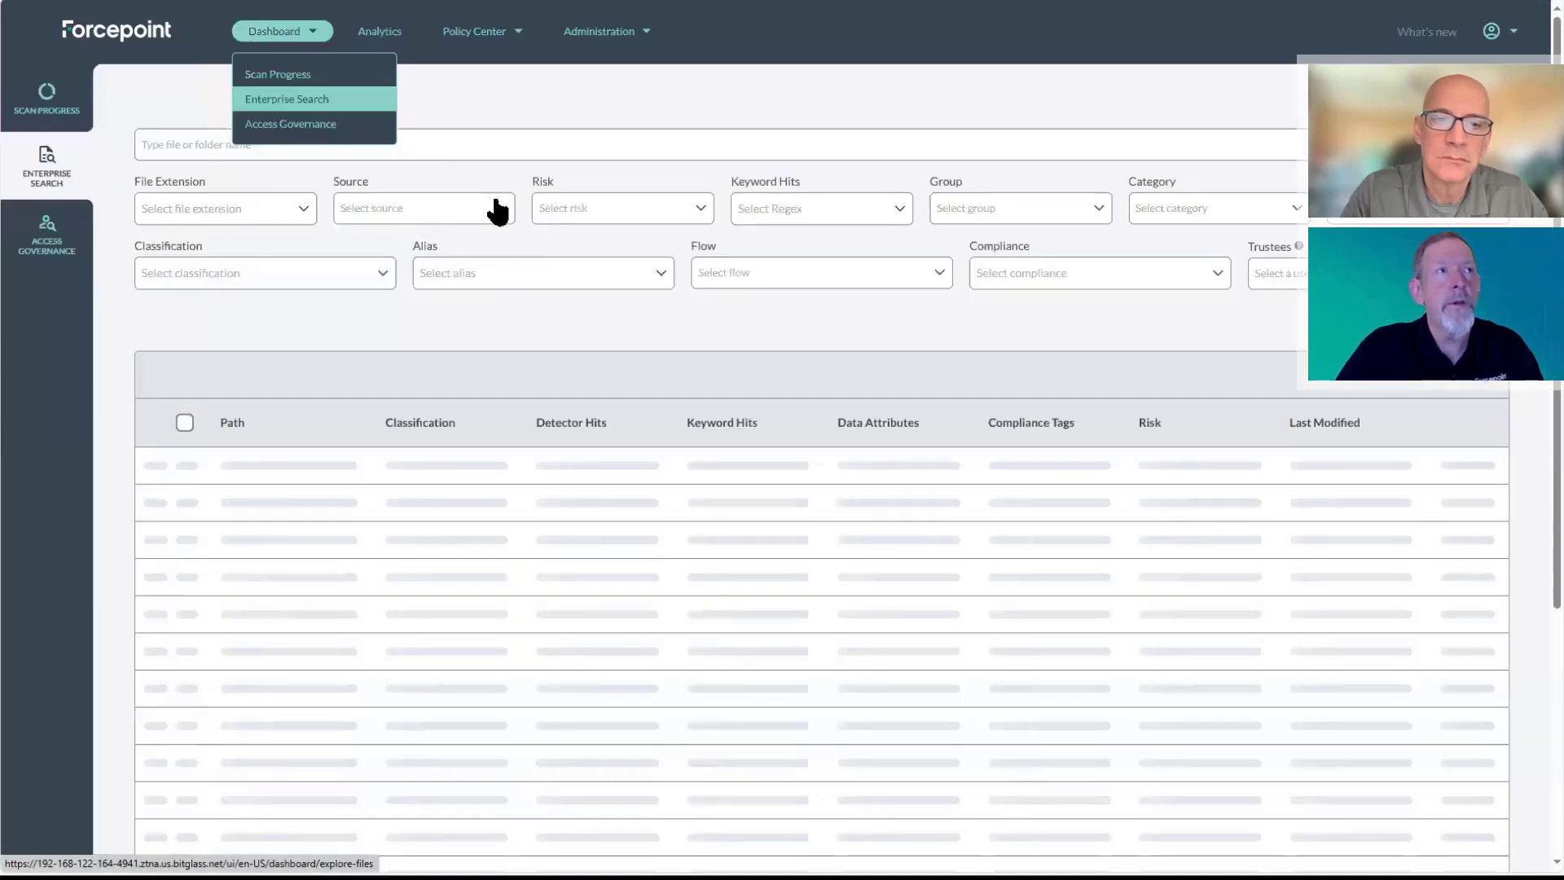
pyautogui.click(493, 210)
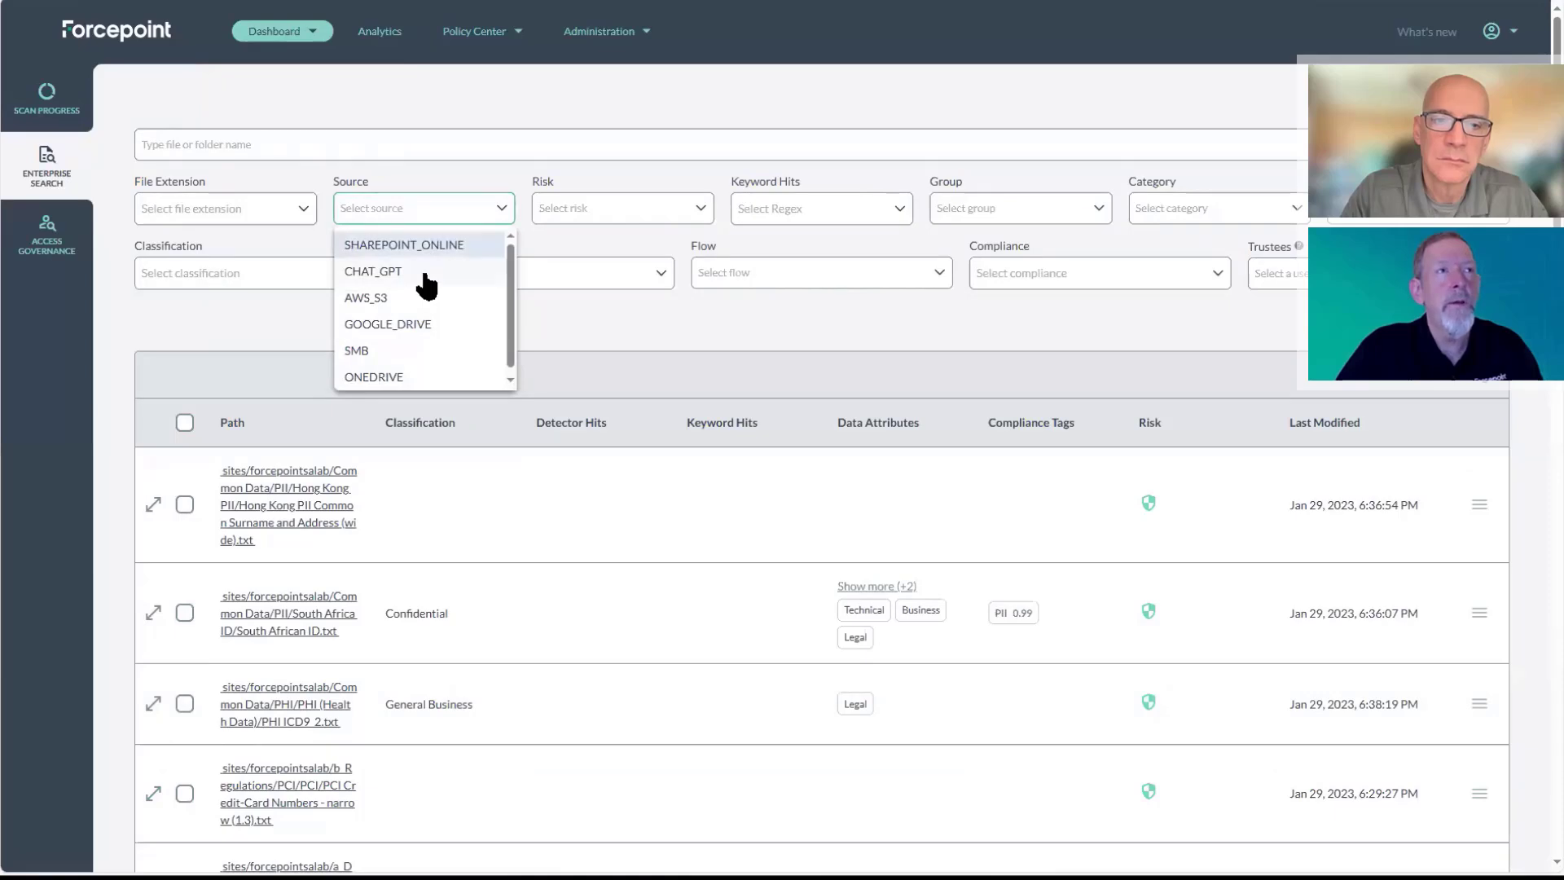
pyautogui.click(387, 277)
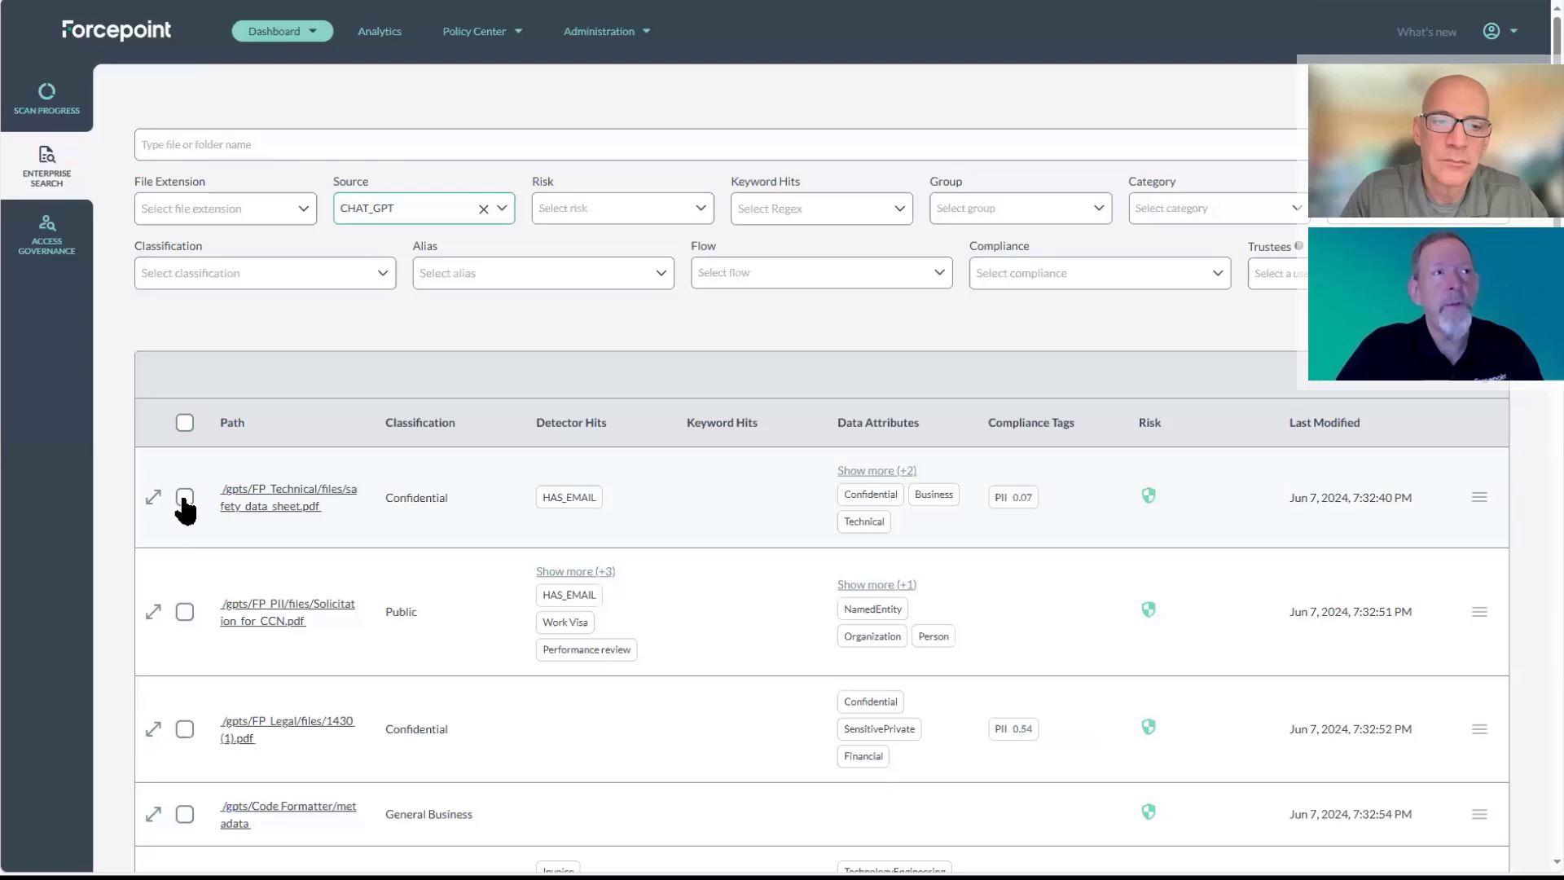
# - Select safety_data_sheet.pdf and set its action to Send to classification pipeline
pyautogui.click(184, 499)
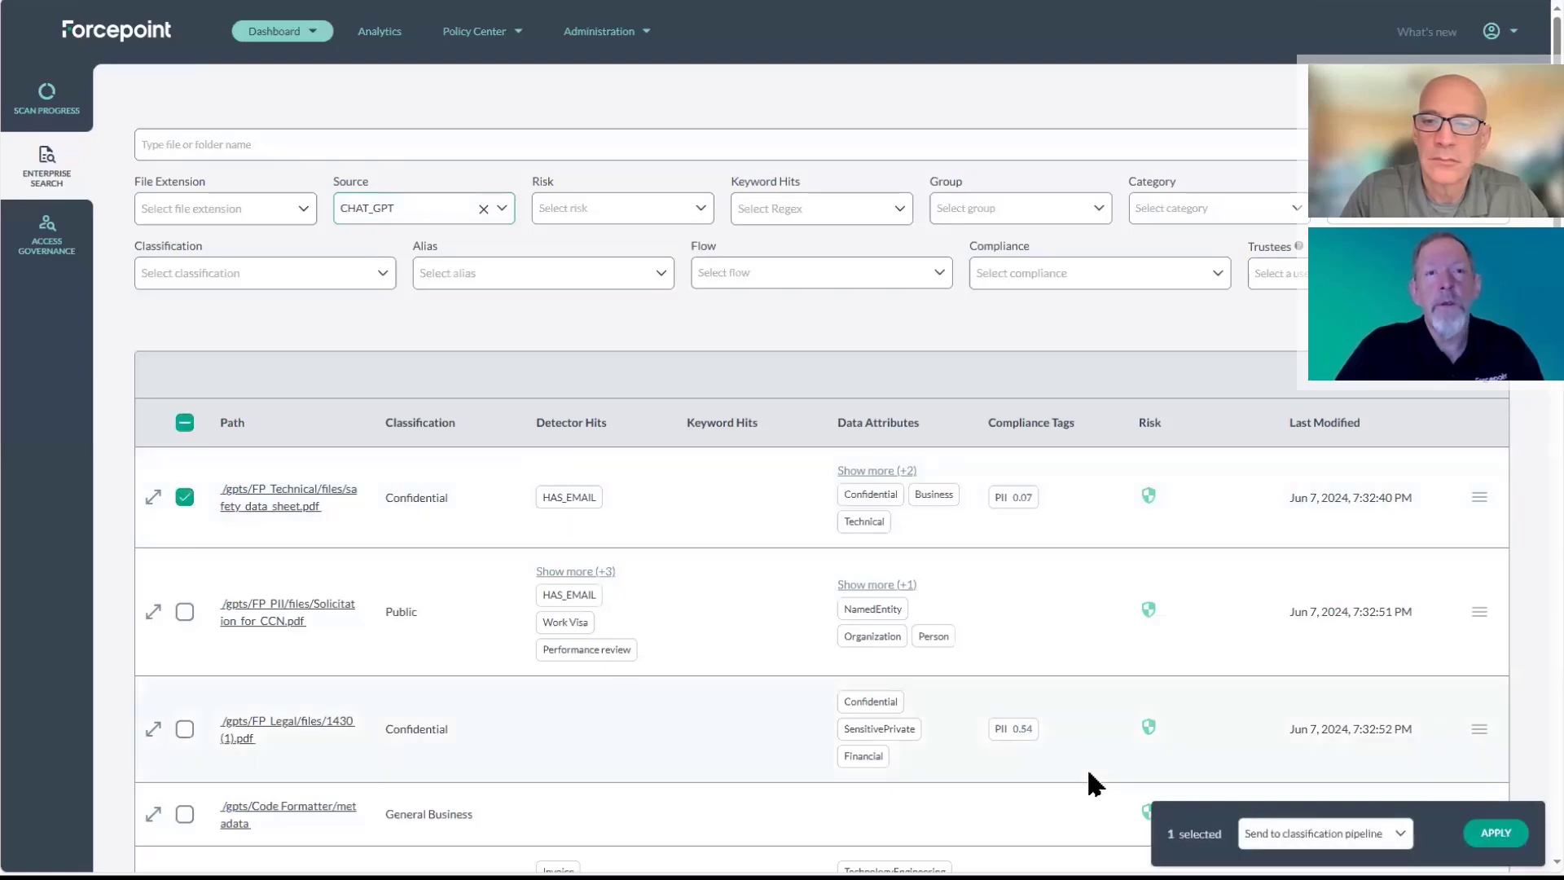
pyautogui.click(1403, 835)
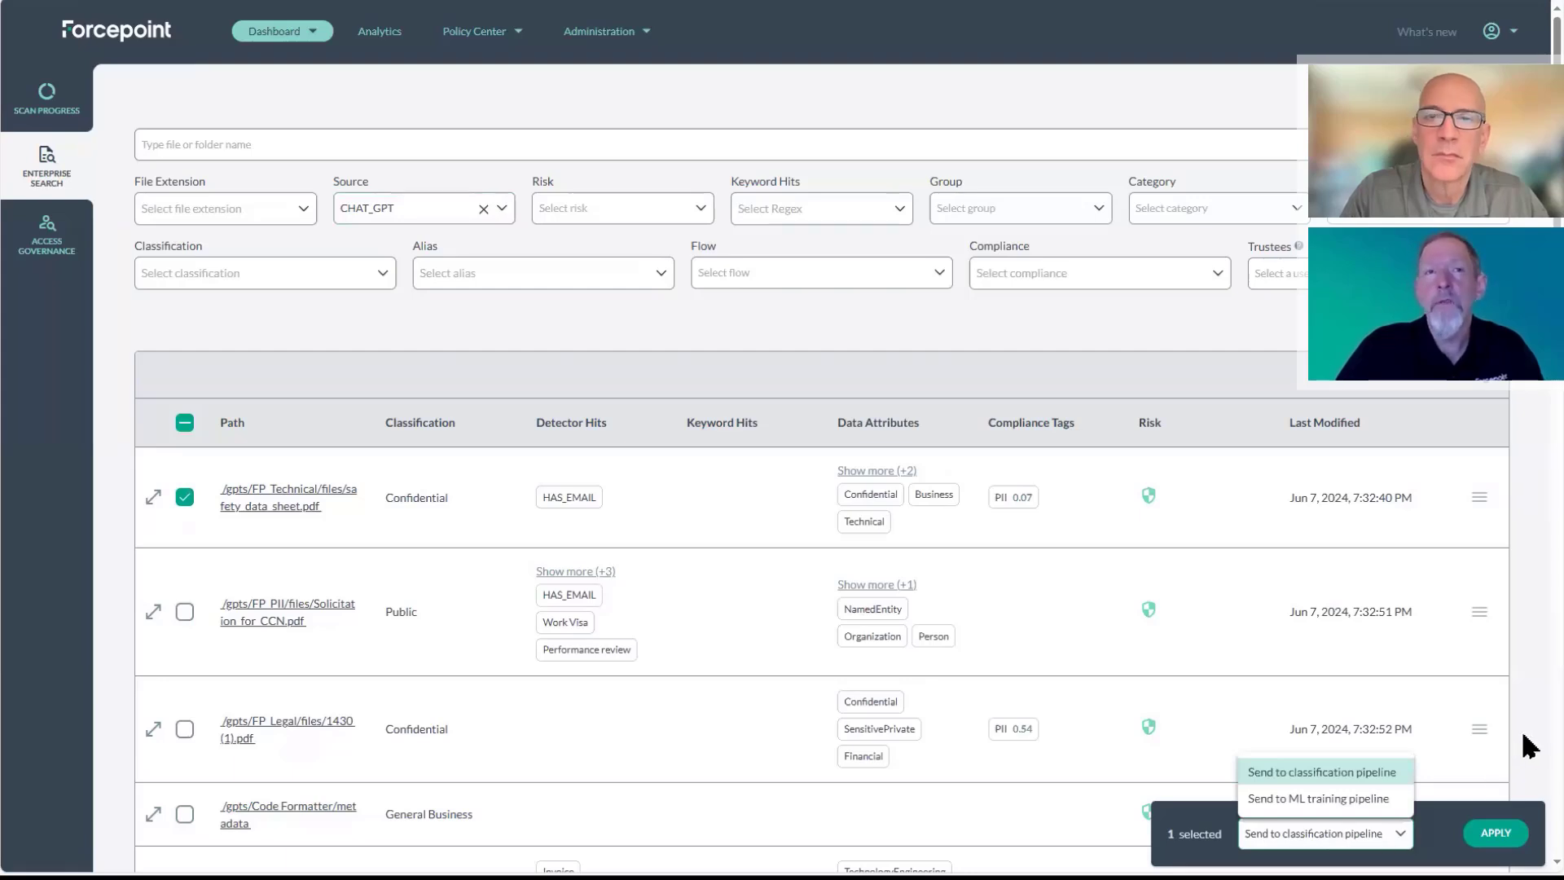
pyautogui.click(1512, 786)
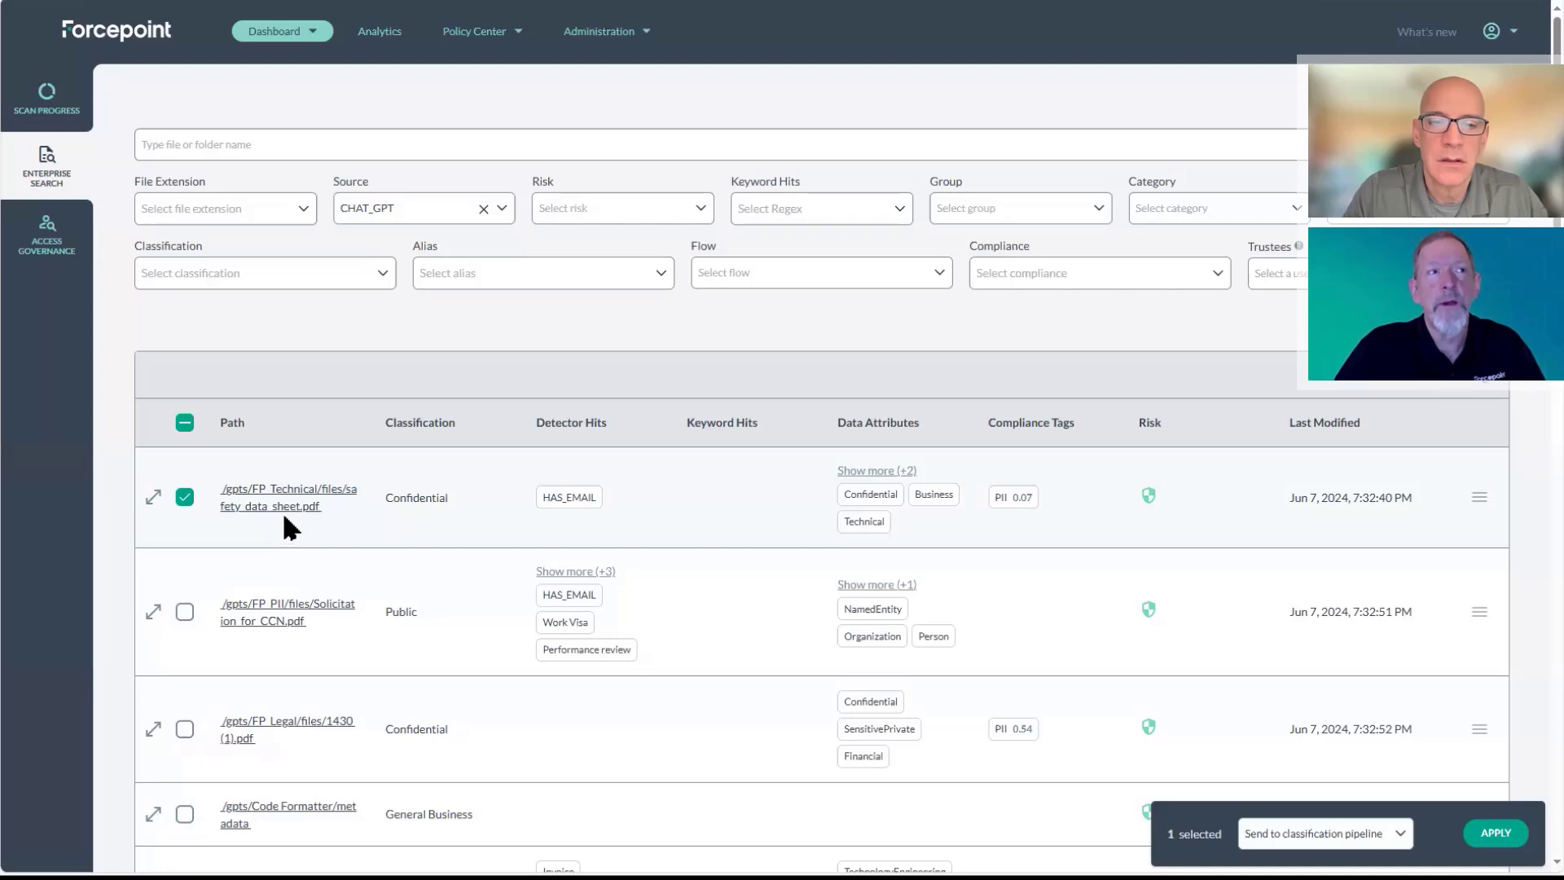
# - Switch the Source filter to SMB, then change it to SHAREPOINT_ONLINE
pyautogui.click(501, 209)
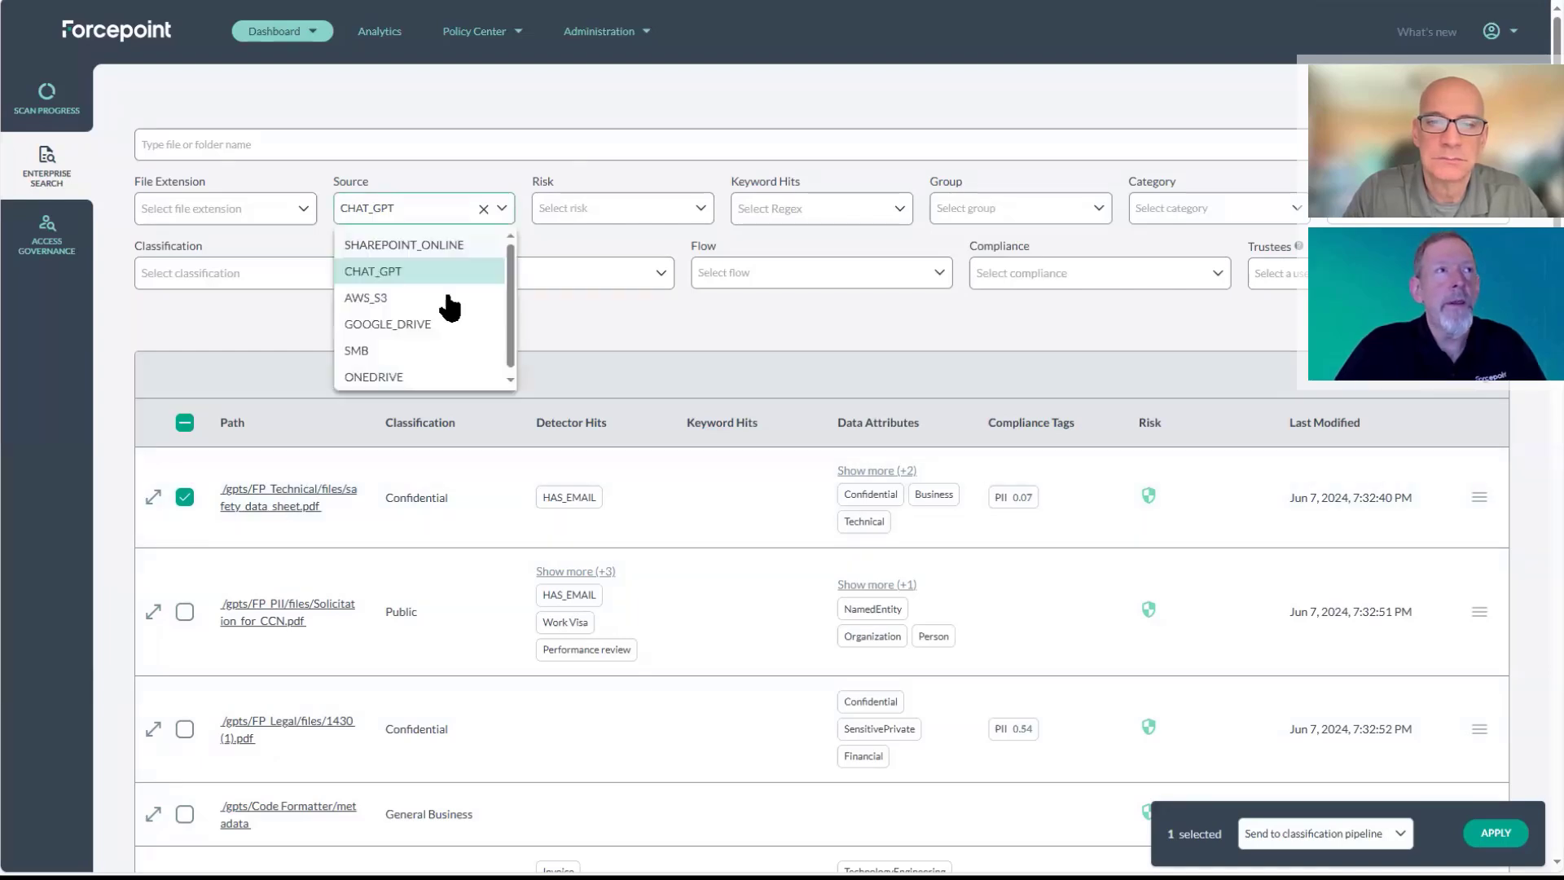
pyautogui.click(419, 358)
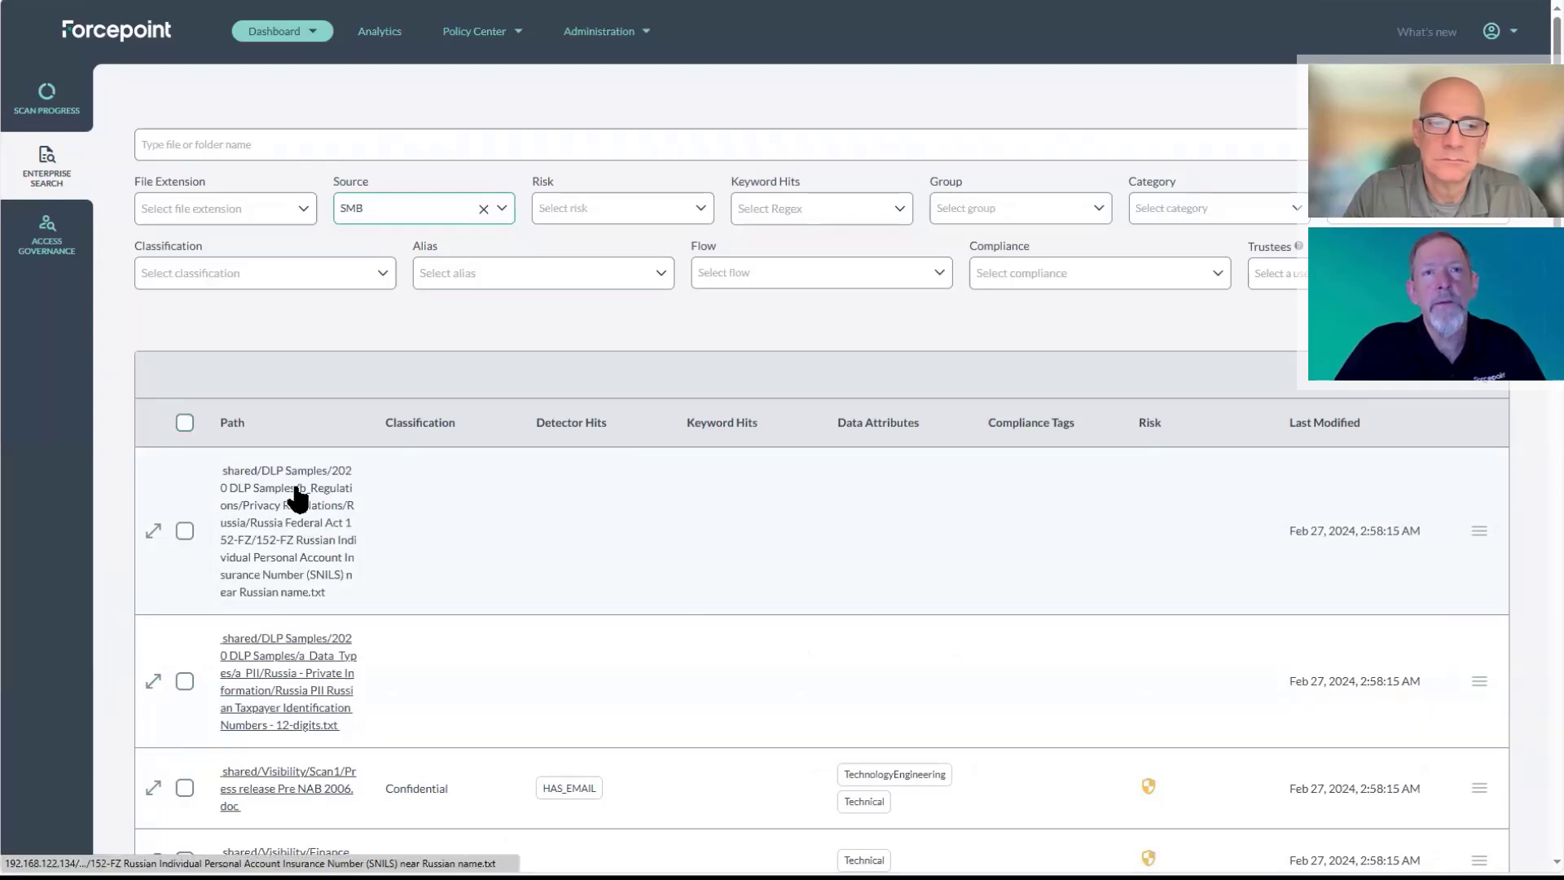
pyautogui.click(502, 210)
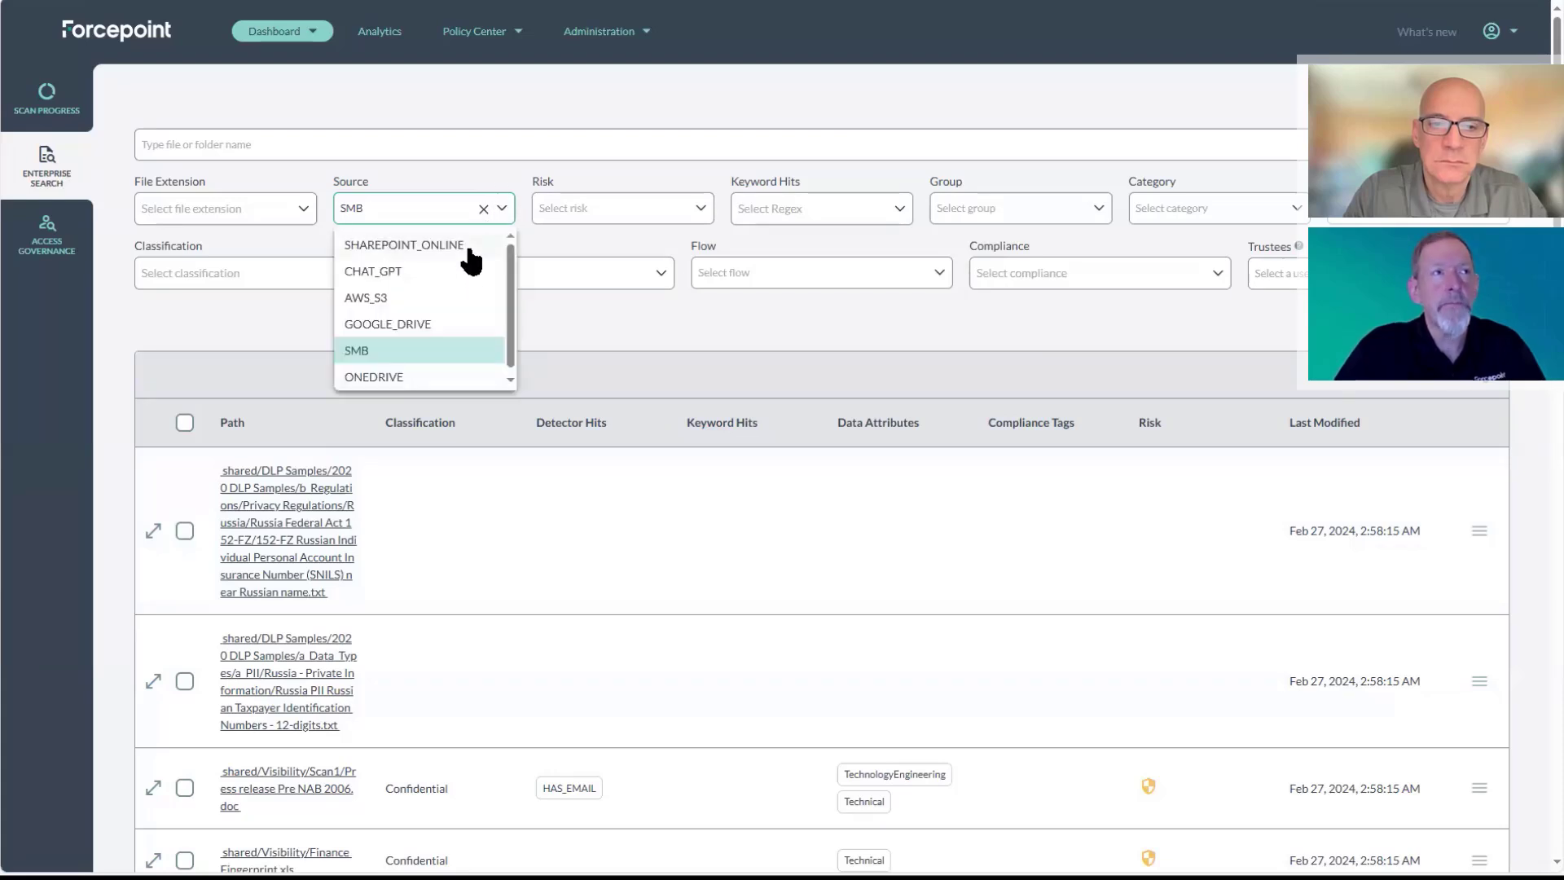
pyautogui.click(469, 249)
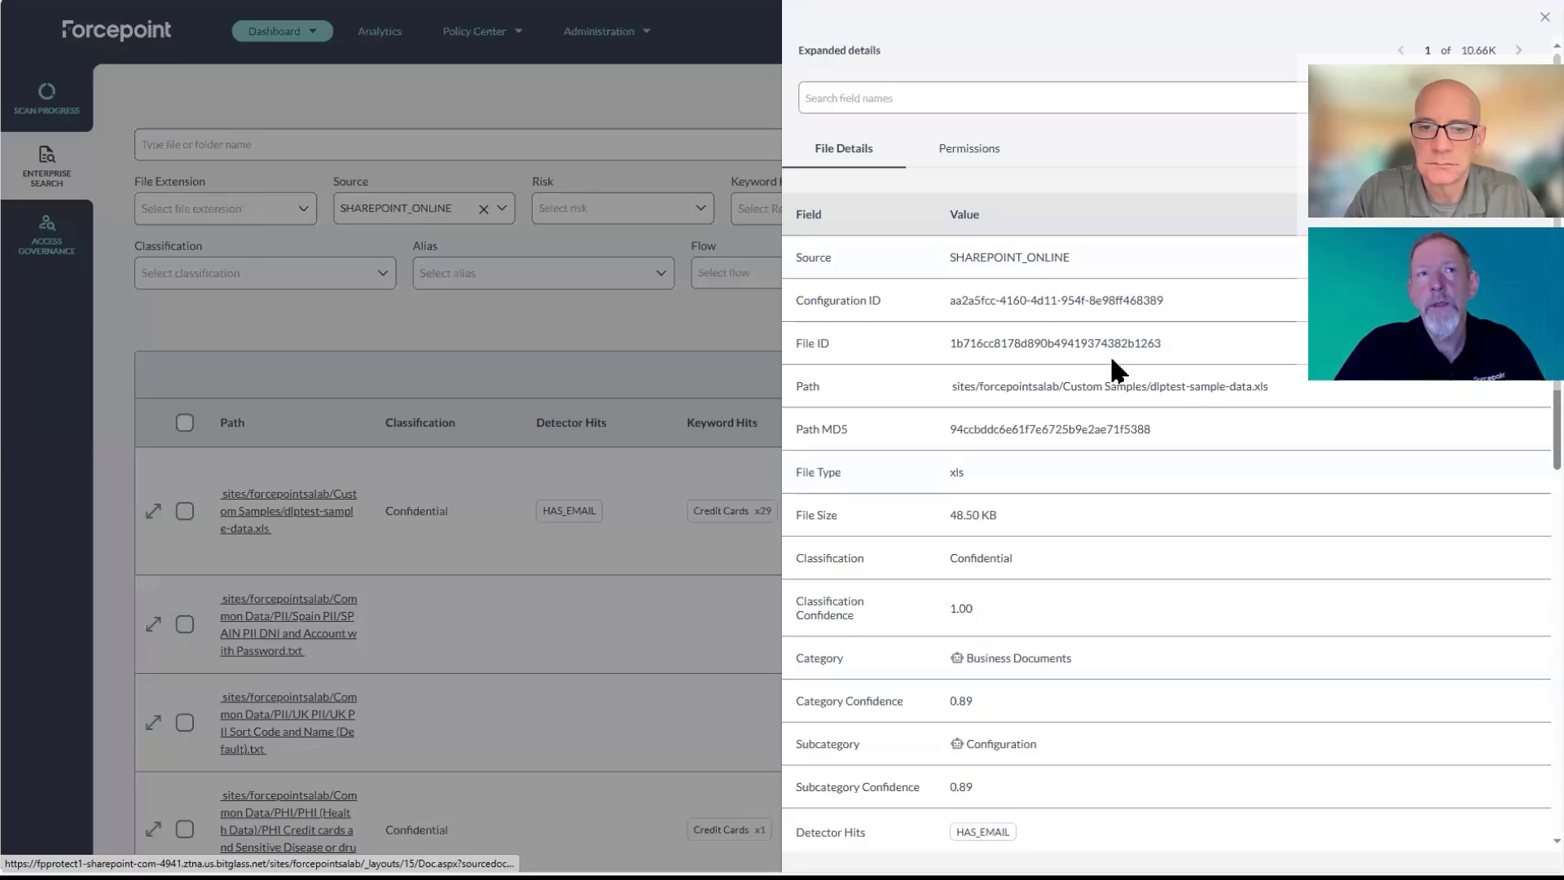
# - Scroll the dlptest-sample-data.xls details, glance at Permissions, and return to File Details
pyautogui.scroll(-1, 1128, 336)
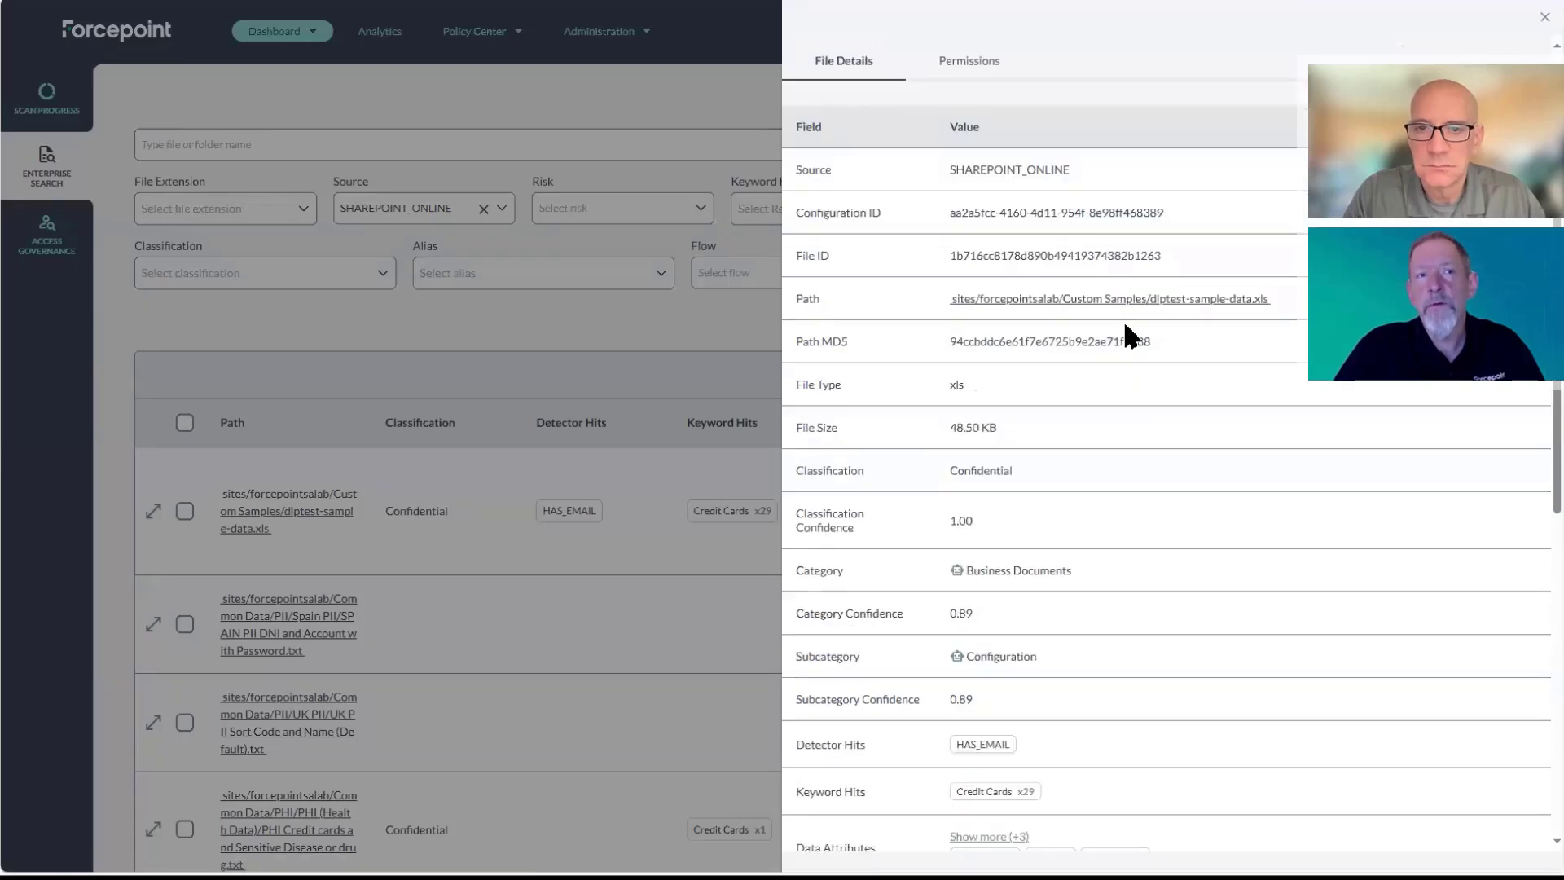
pyautogui.scroll(-7, 1128, 336)
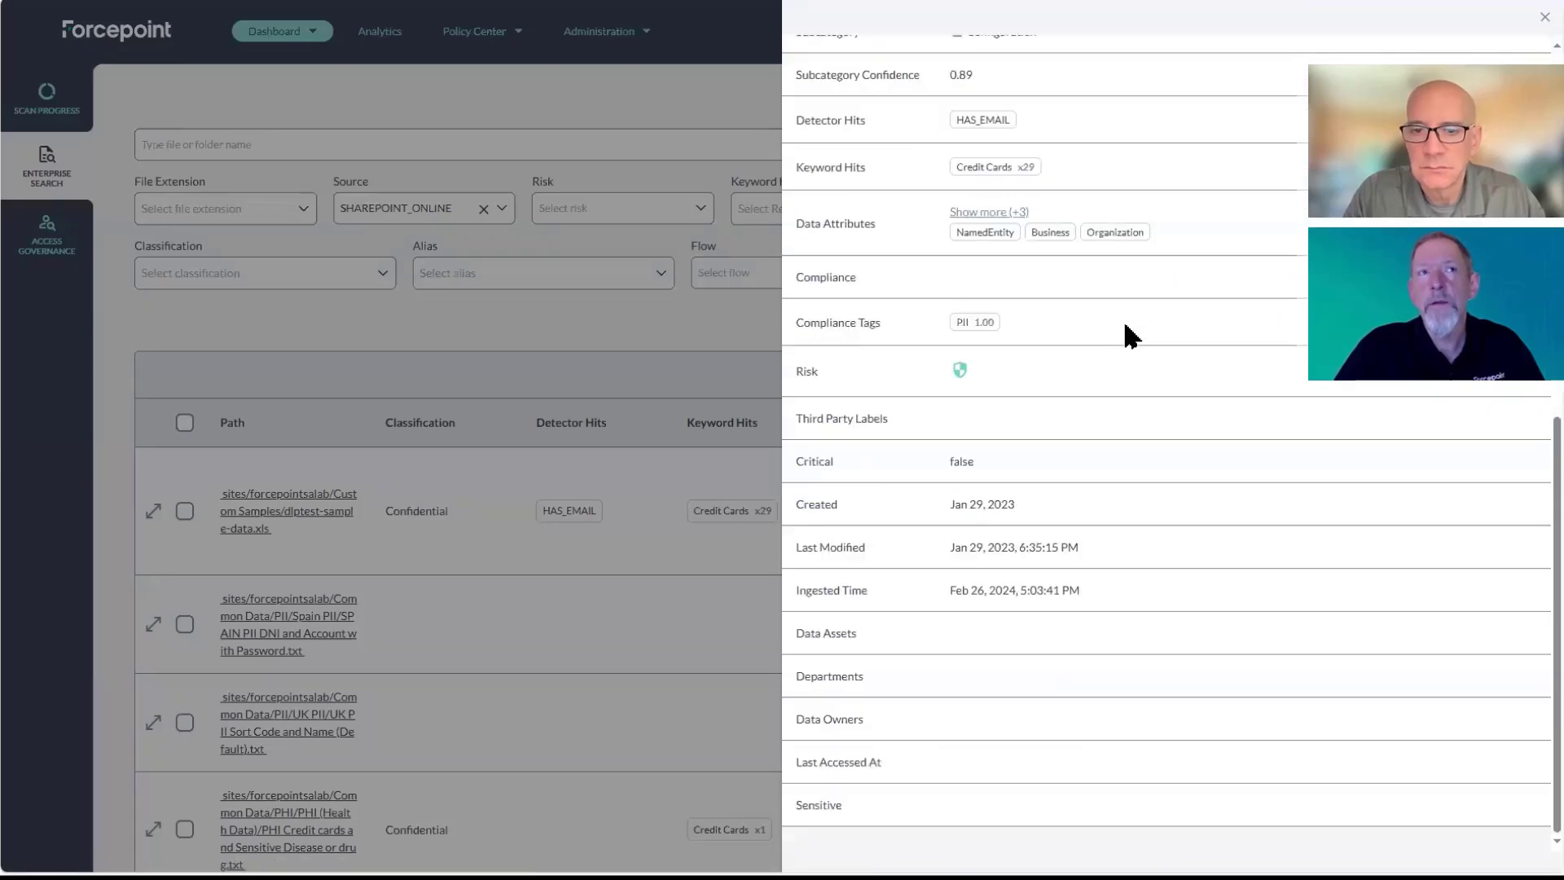
pyautogui.scroll(9, 1129, 336)
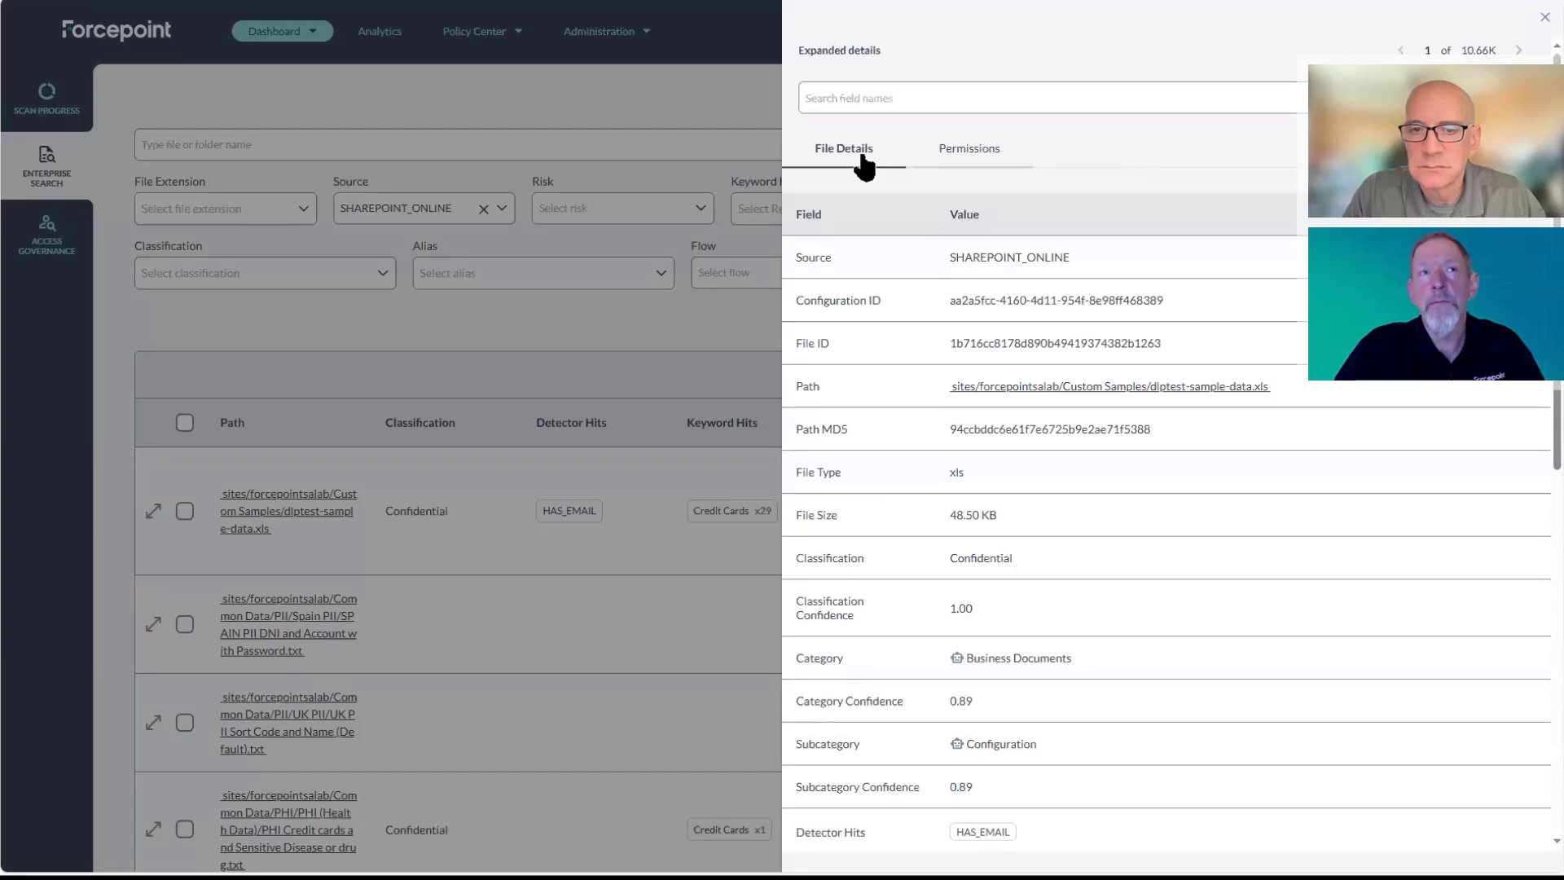
pyautogui.click(950, 155)
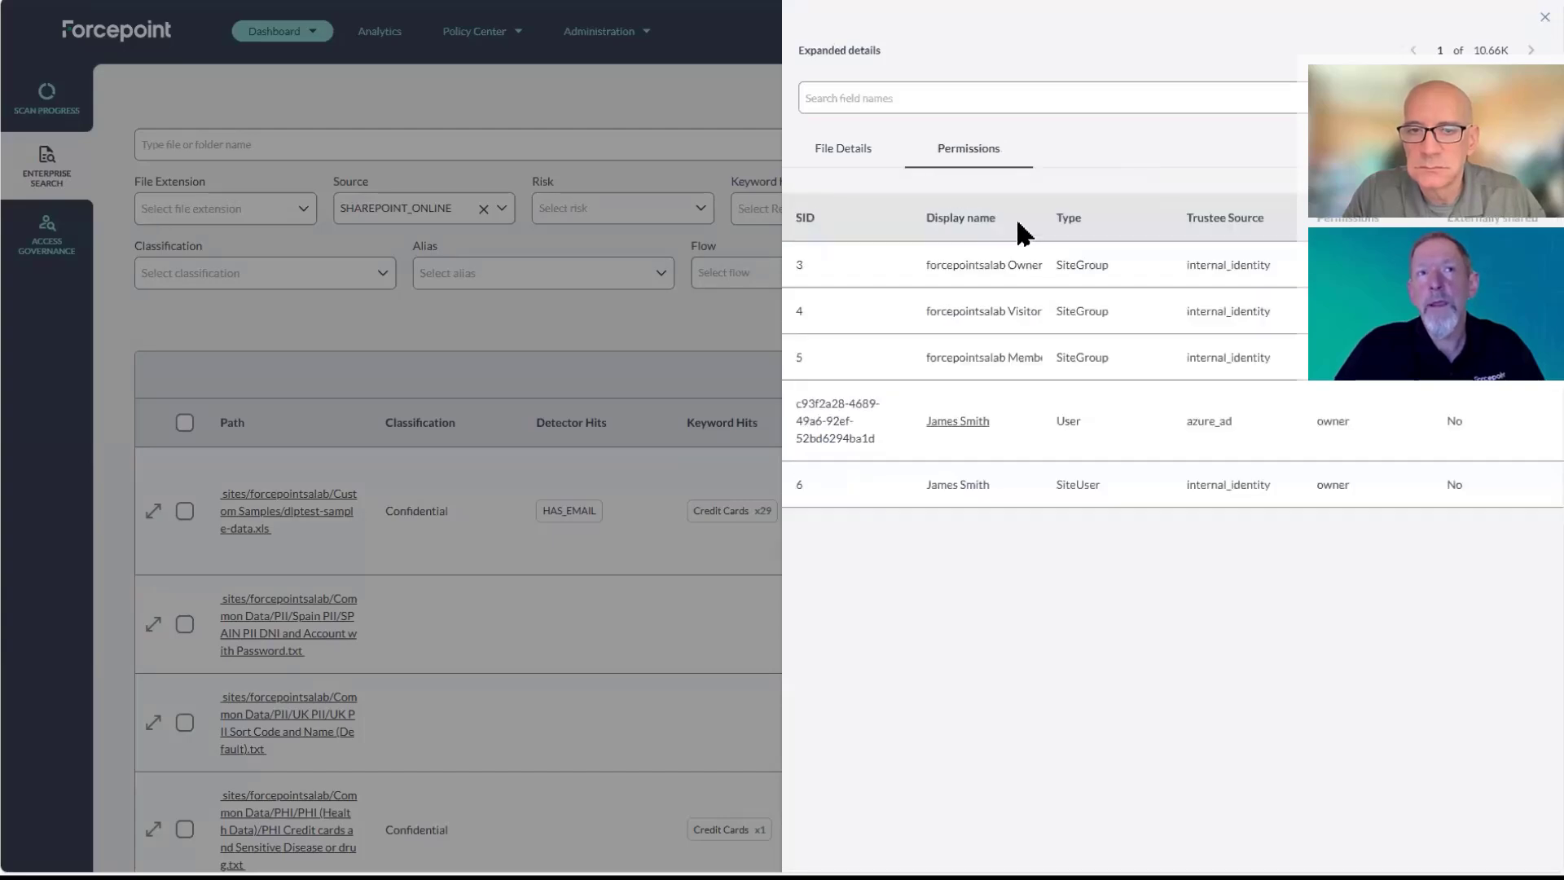
pyautogui.click(846, 157)
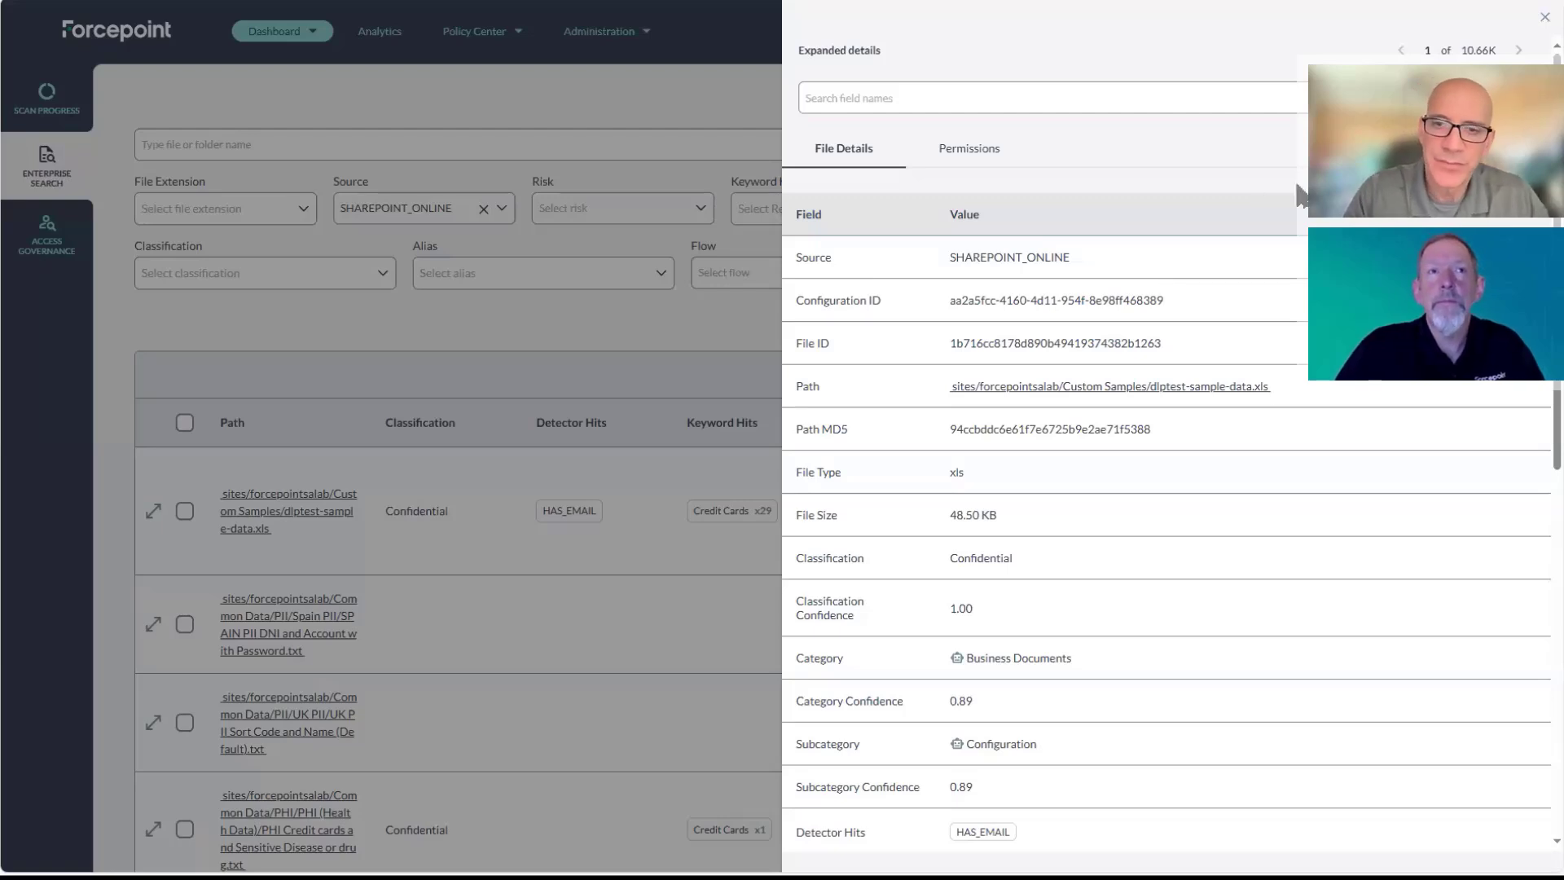
# - Review the File Details fields, then show Permissions: three SiteGroups, two owners, none externally shared
pyautogui.scroll(-1, 1124, 383)
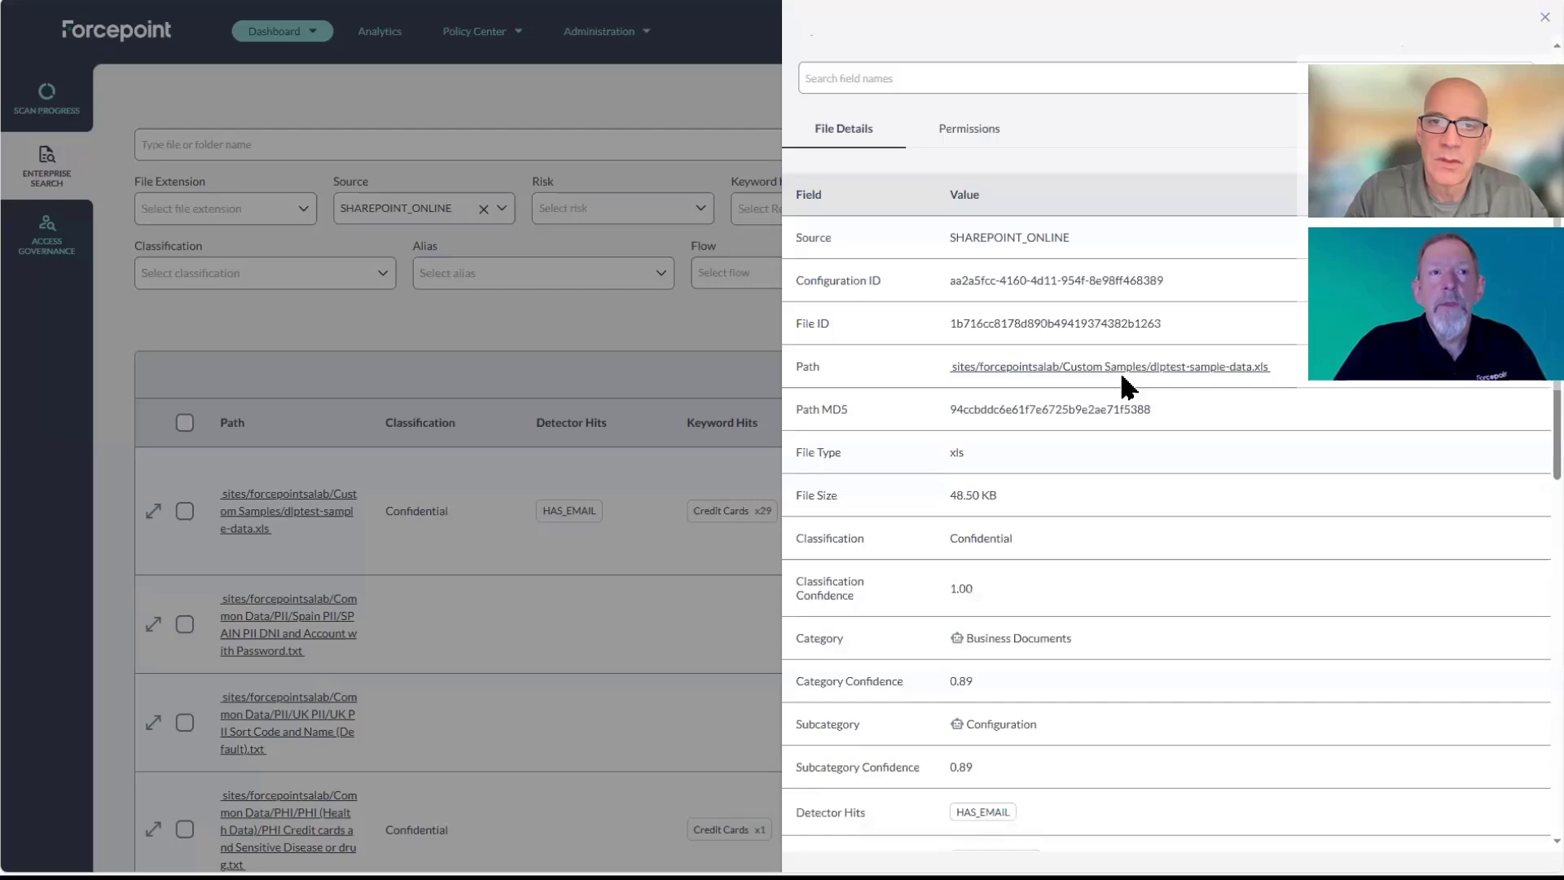
pyautogui.scroll(-3, 1123, 376)
pyautogui.scroll(-3, 1123, 376)
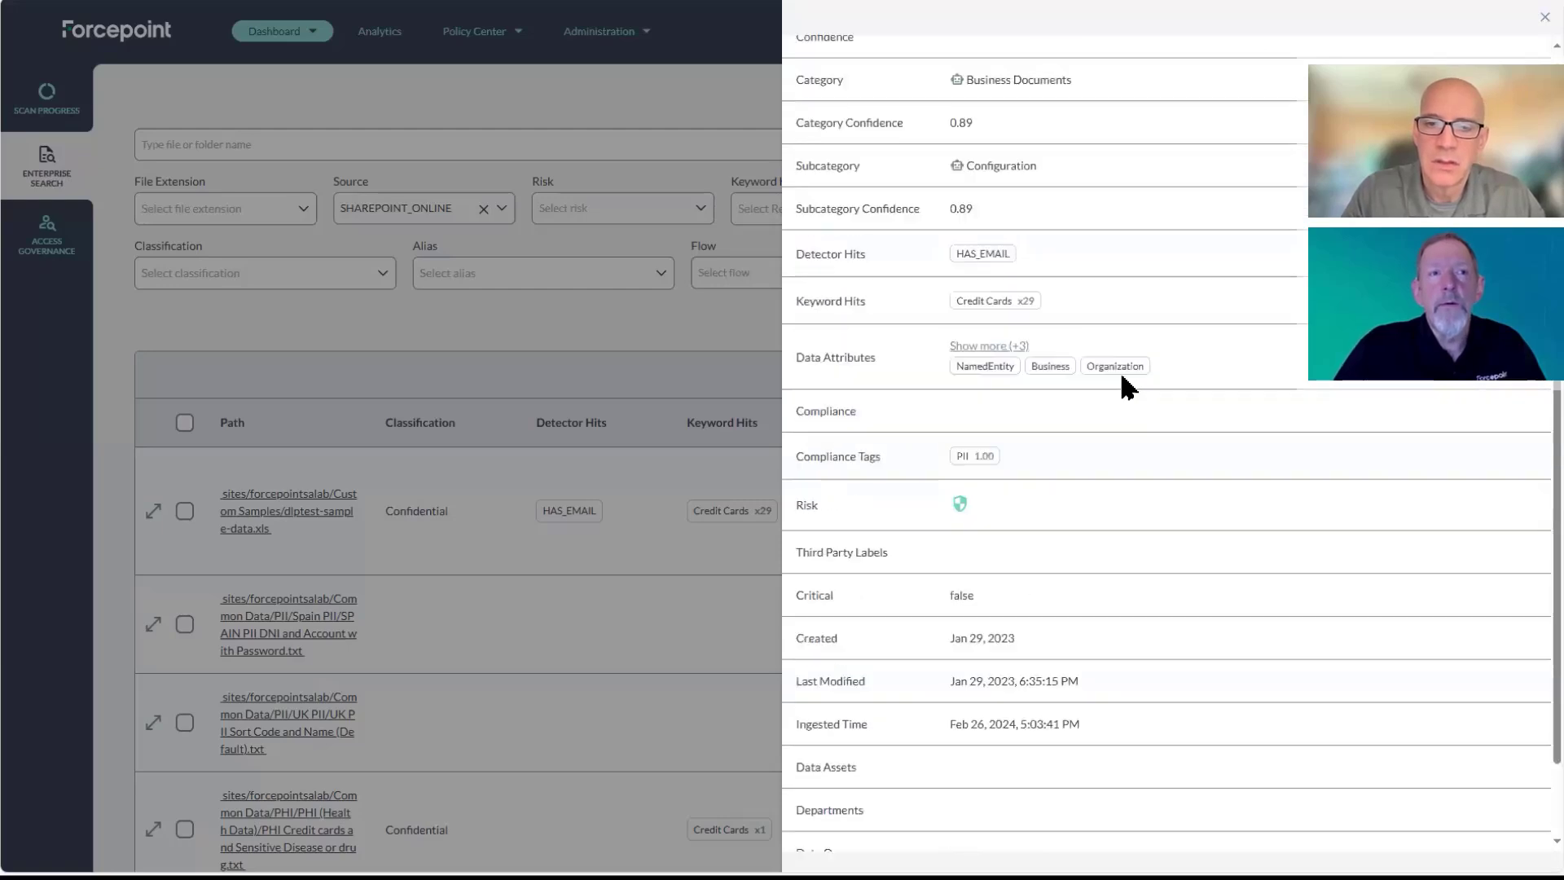
pyautogui.scroll(6, 1121, 370)
pyautogui.scroll(-7, 911, 566)
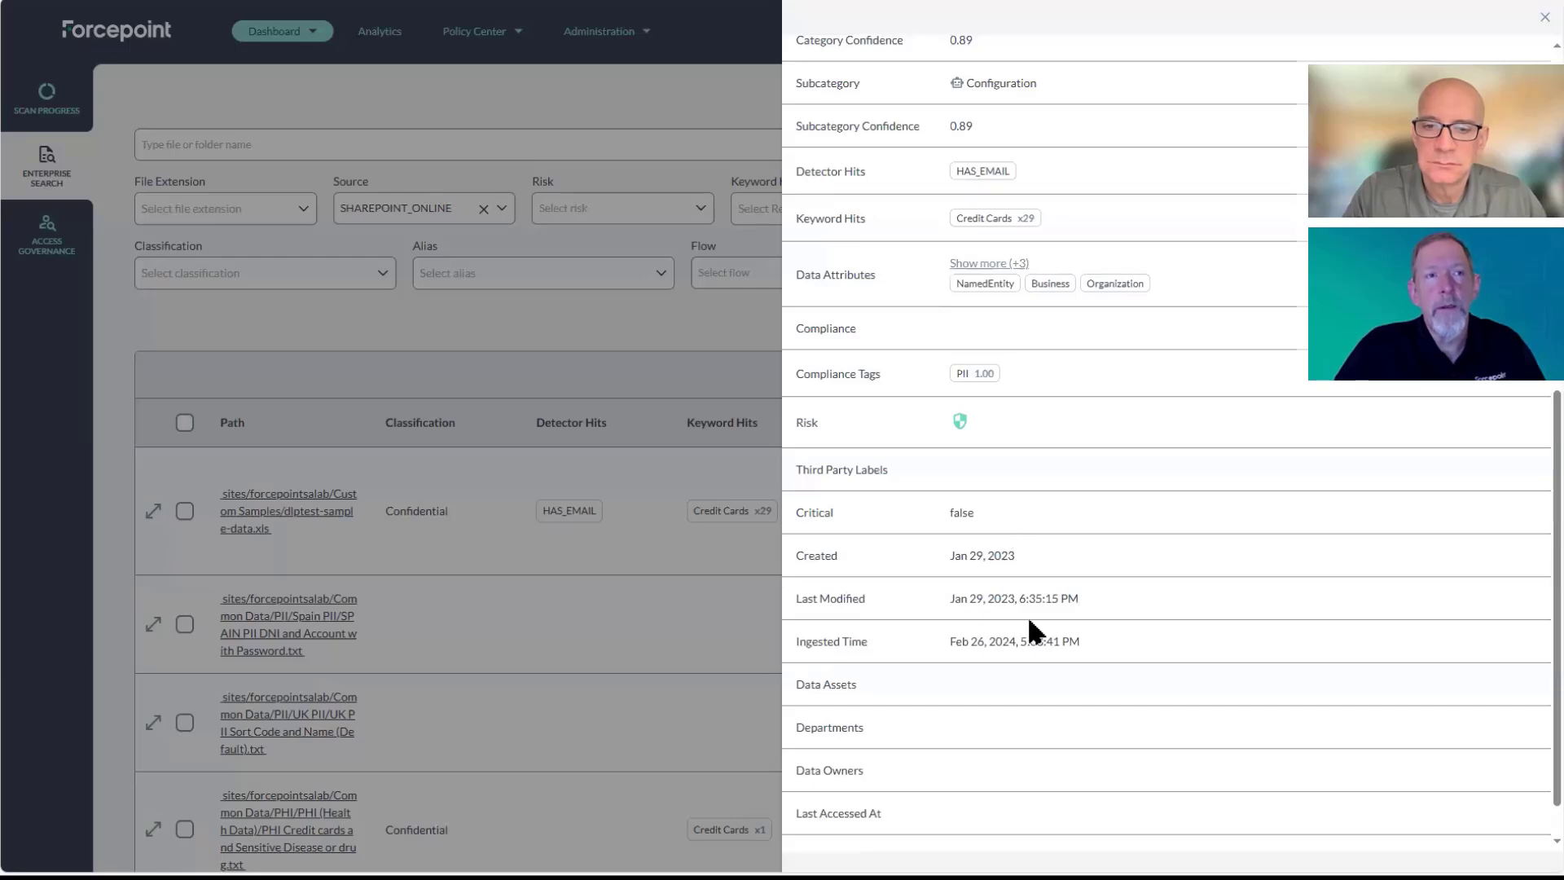
pyautogui.scroll(-1, 884, 666)
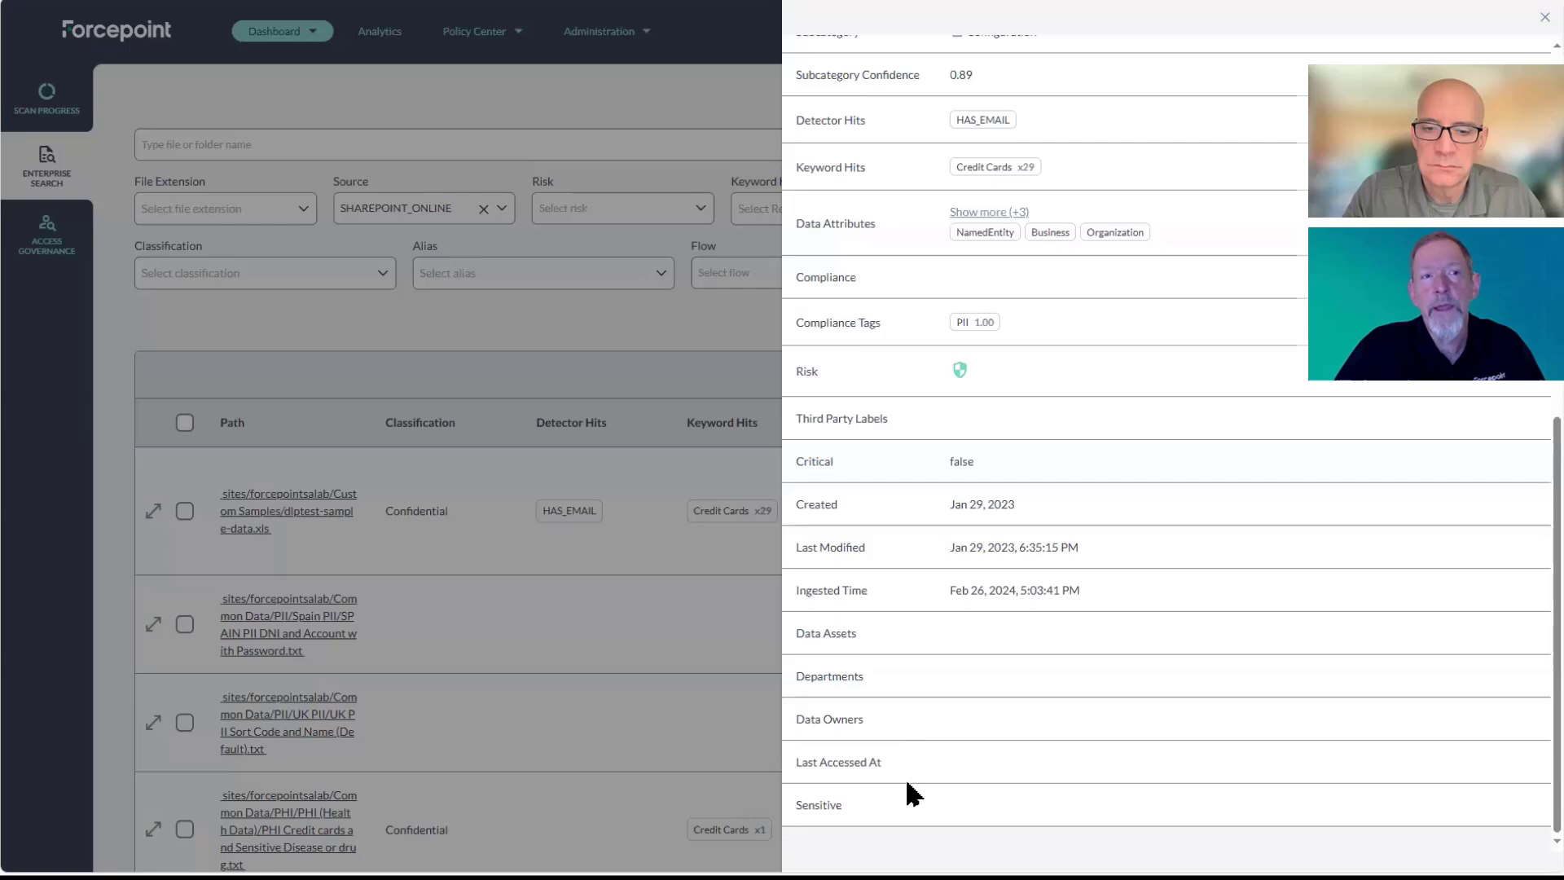
pyautogui.scroll(5, 1037, 656)
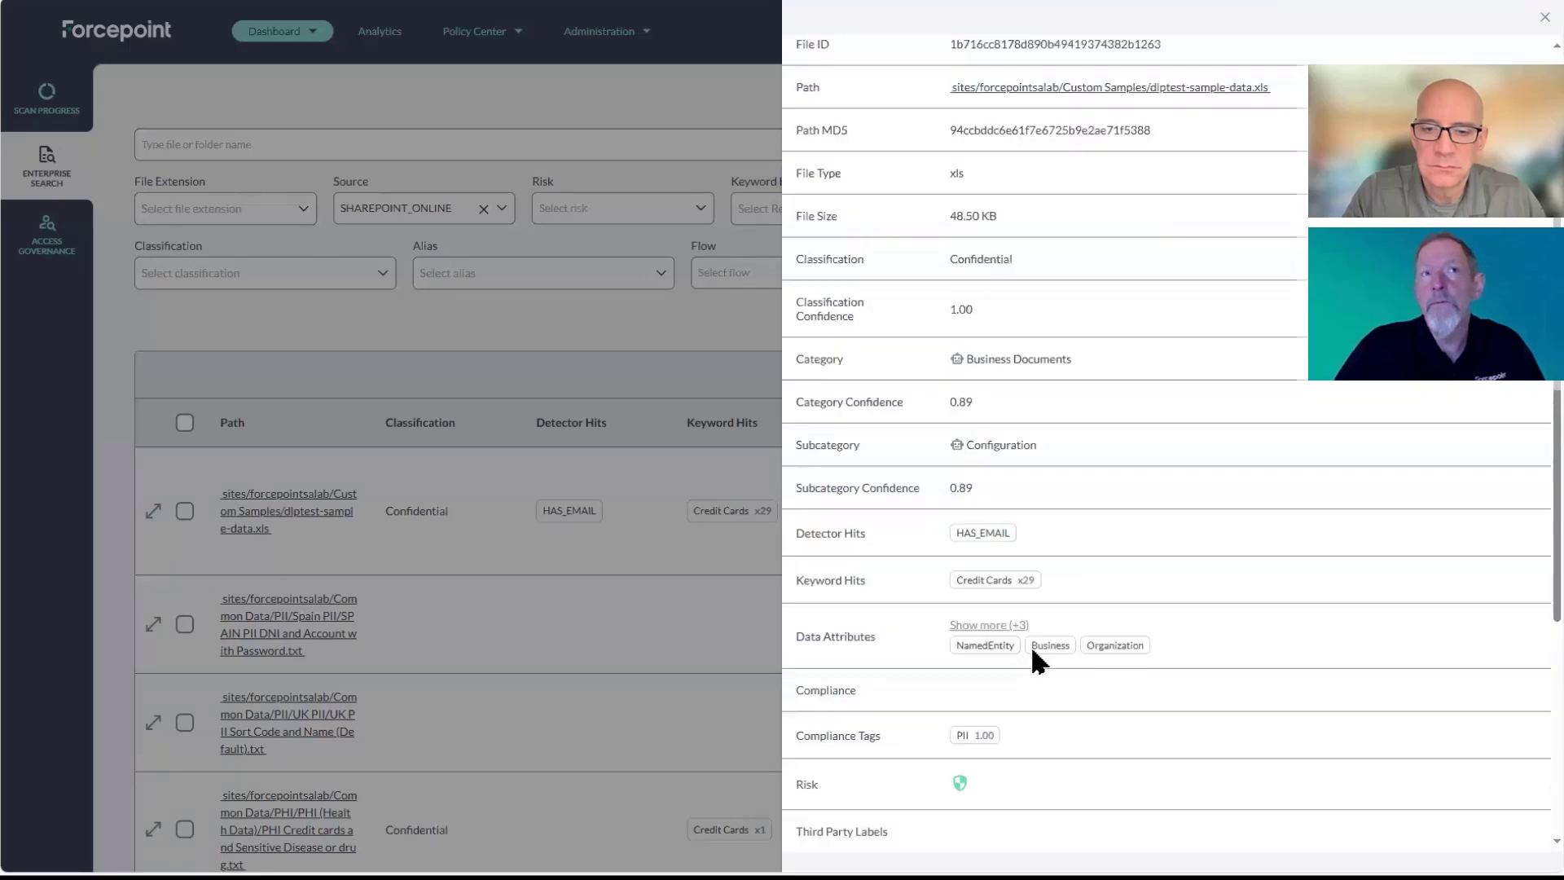
pyautogui.scroll(4, 1037, 657)
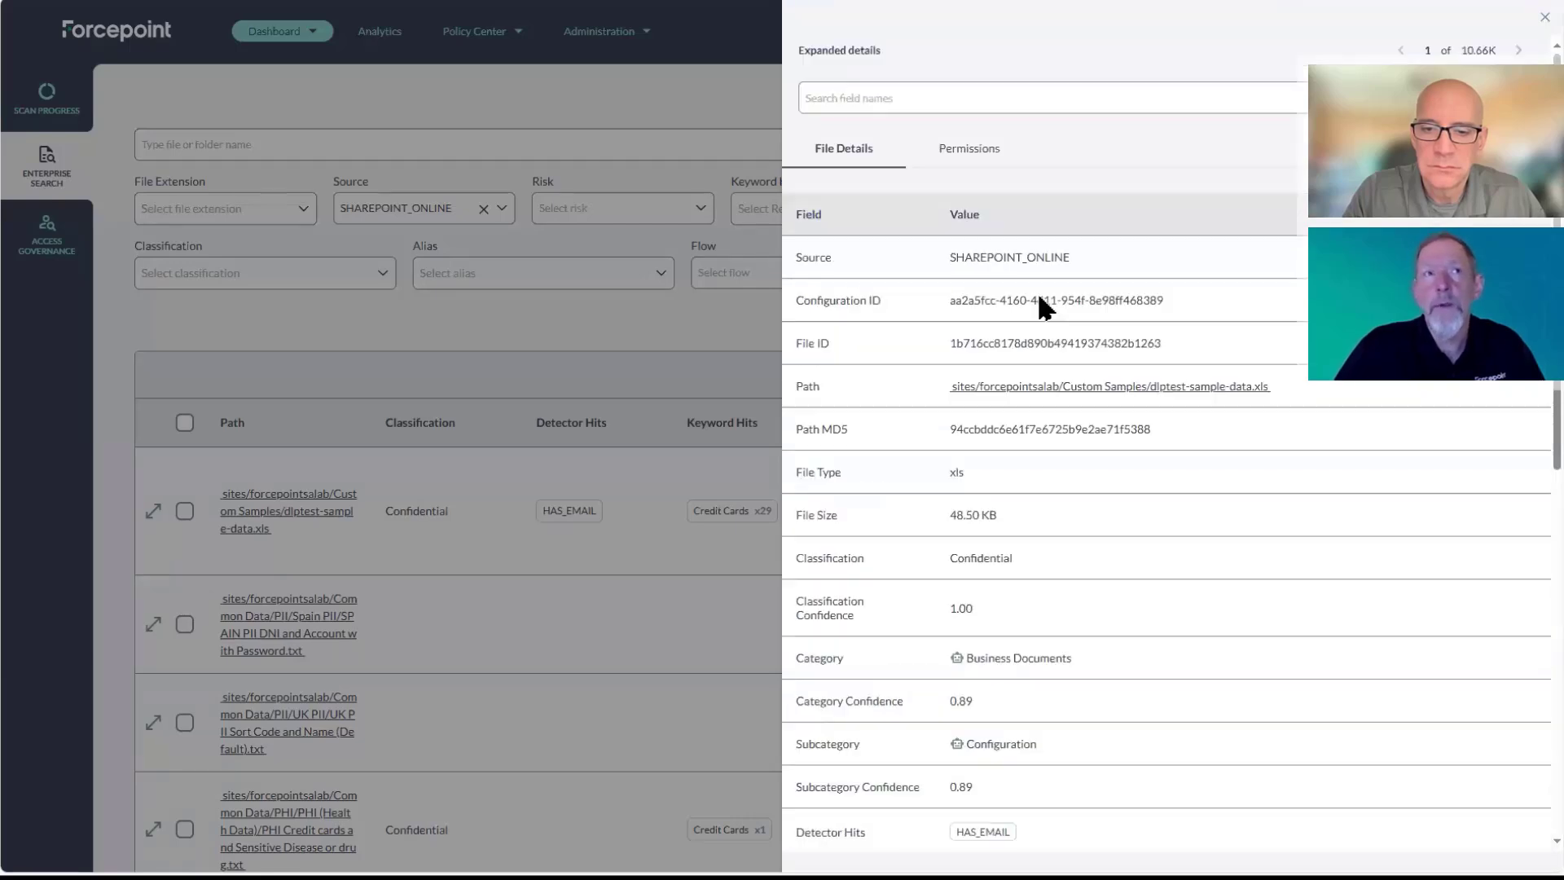
pyautogui.click(975, 155)
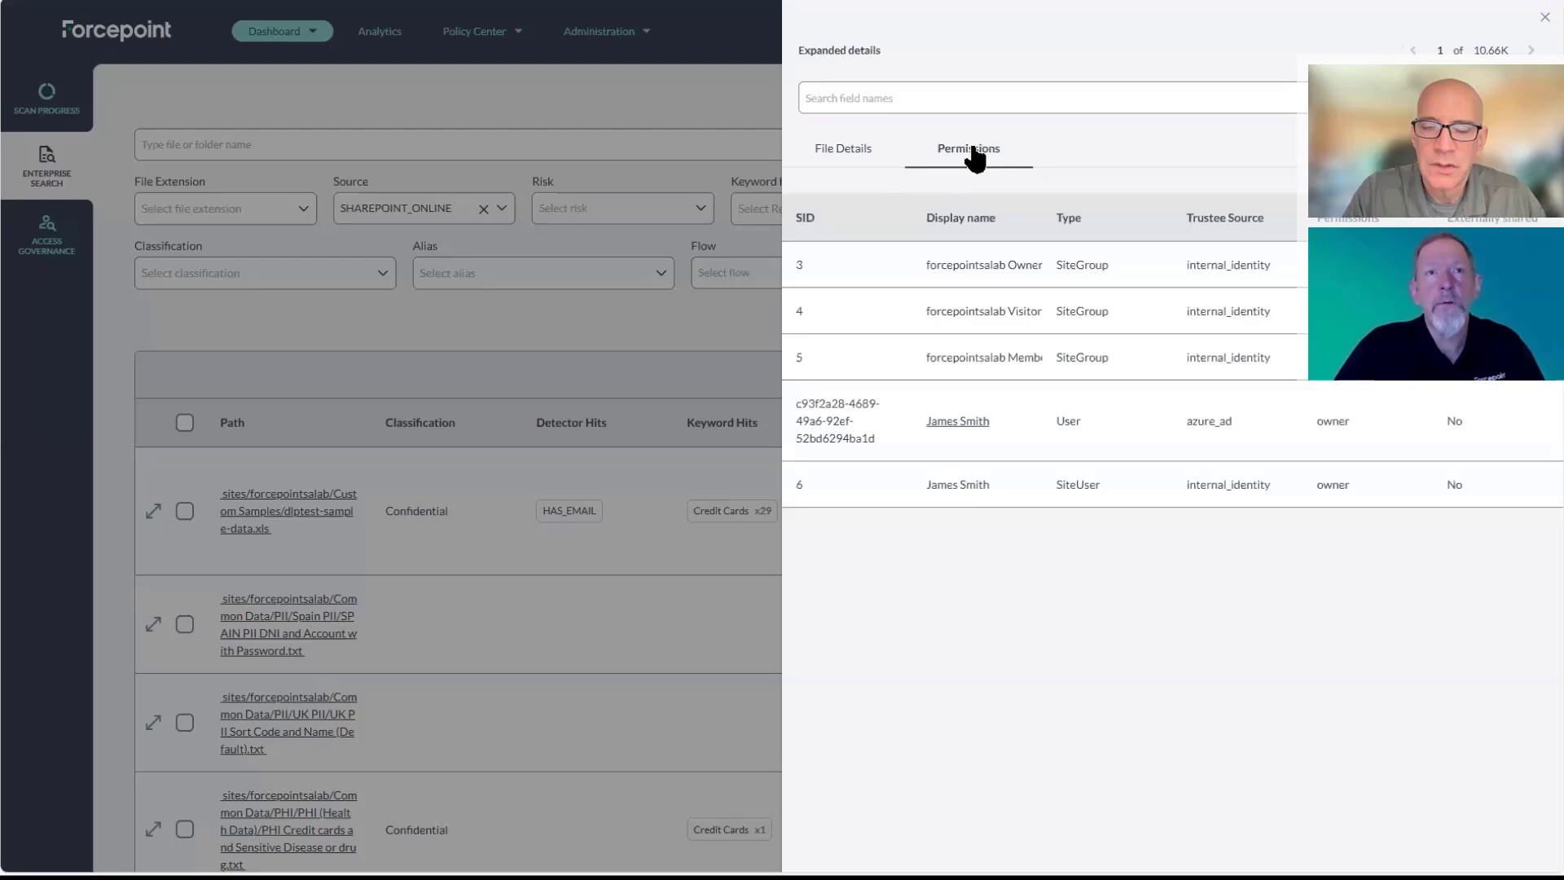
# - Open Access Governance for the file's azure_ad owner from the Permissions section
pyautogui.click(974, 420)
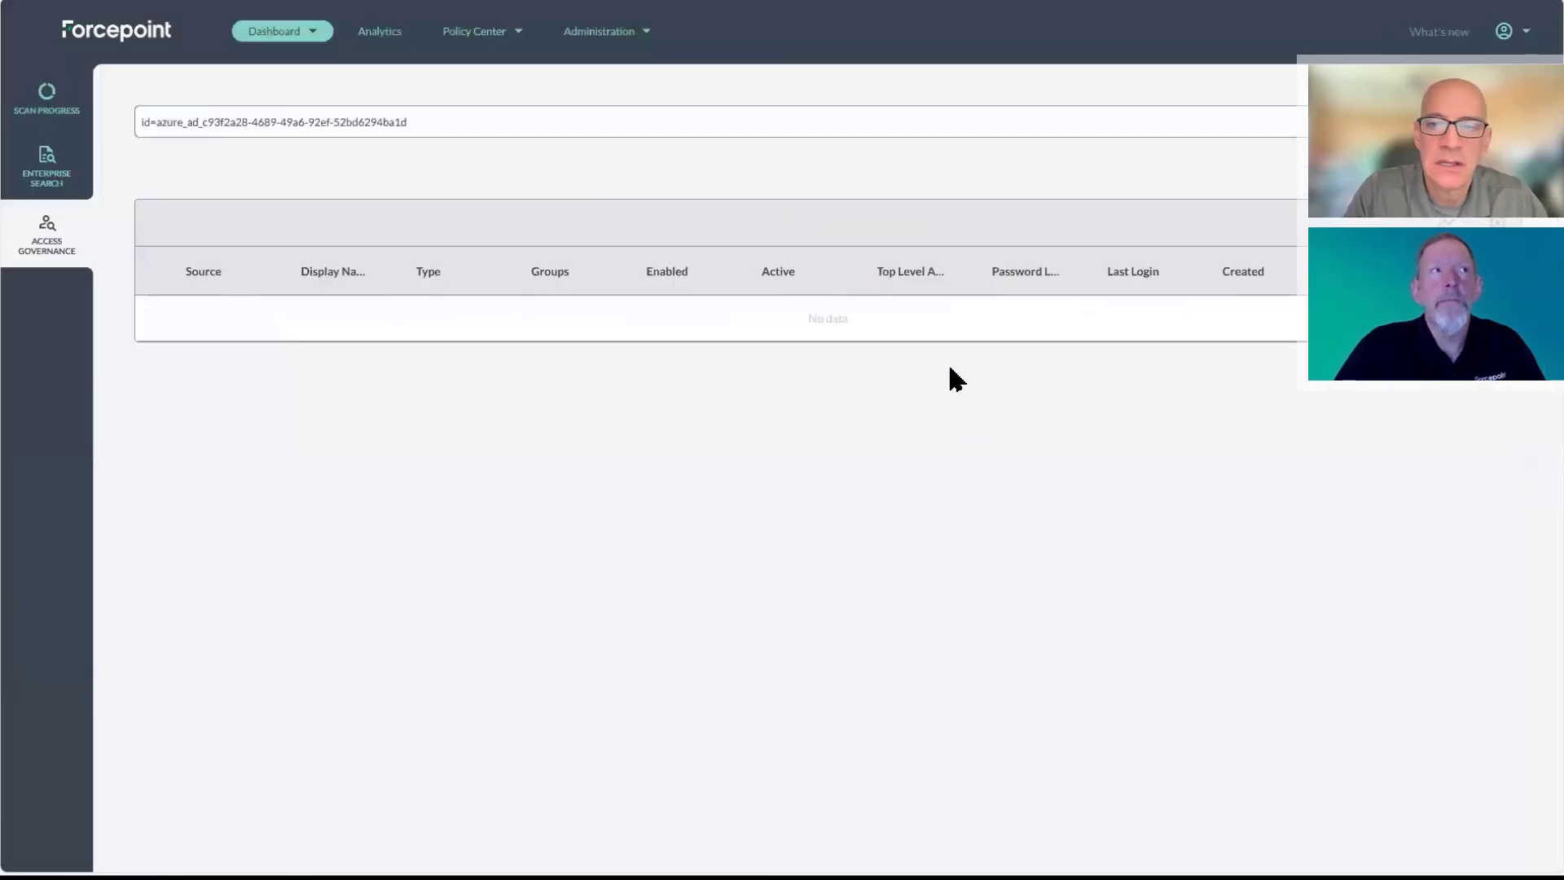